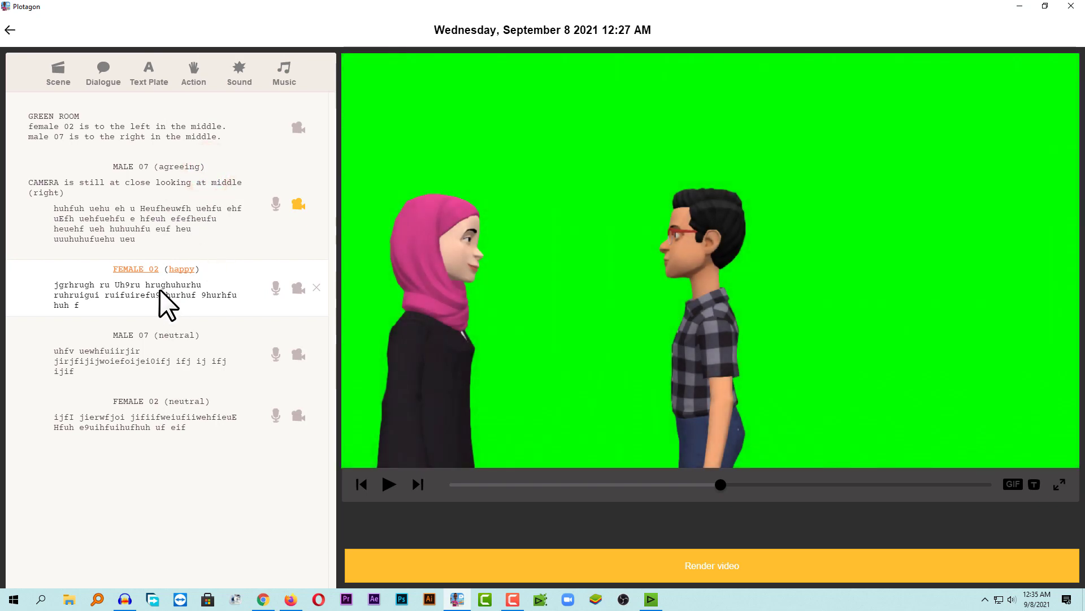
Review the green-screen scene and the opening male dialogue, and show the preview in full screen.
left_click(110, 127)
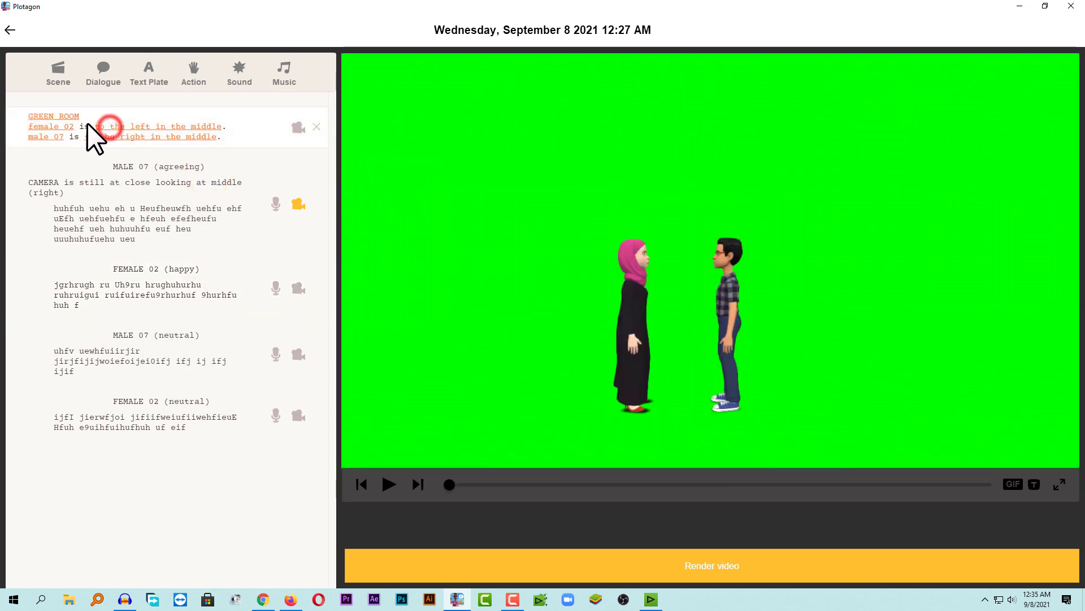
left_click(79, 191)
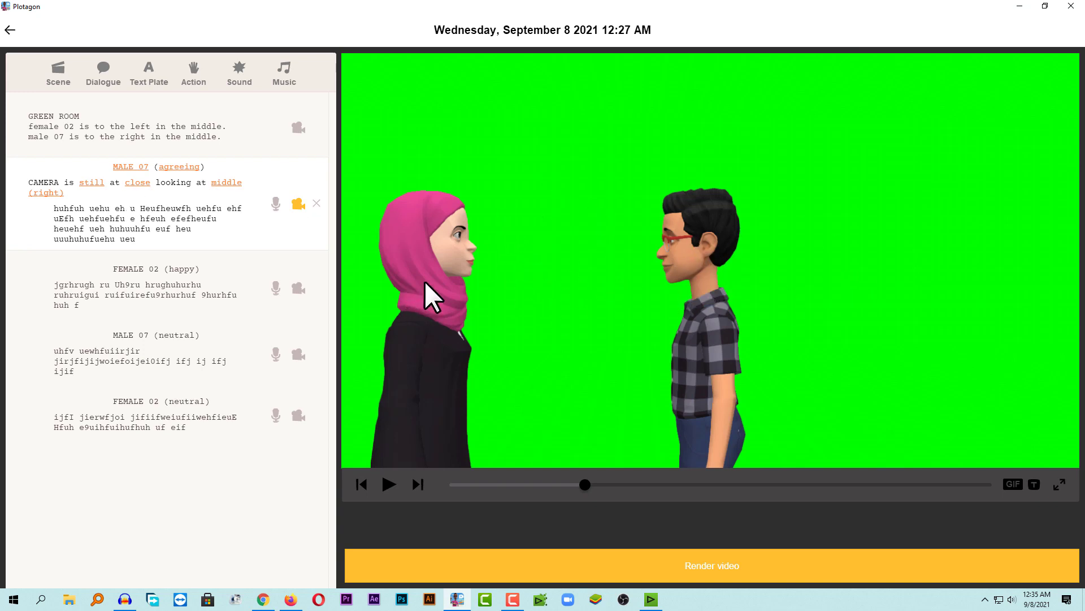
left_click(1060, 485)
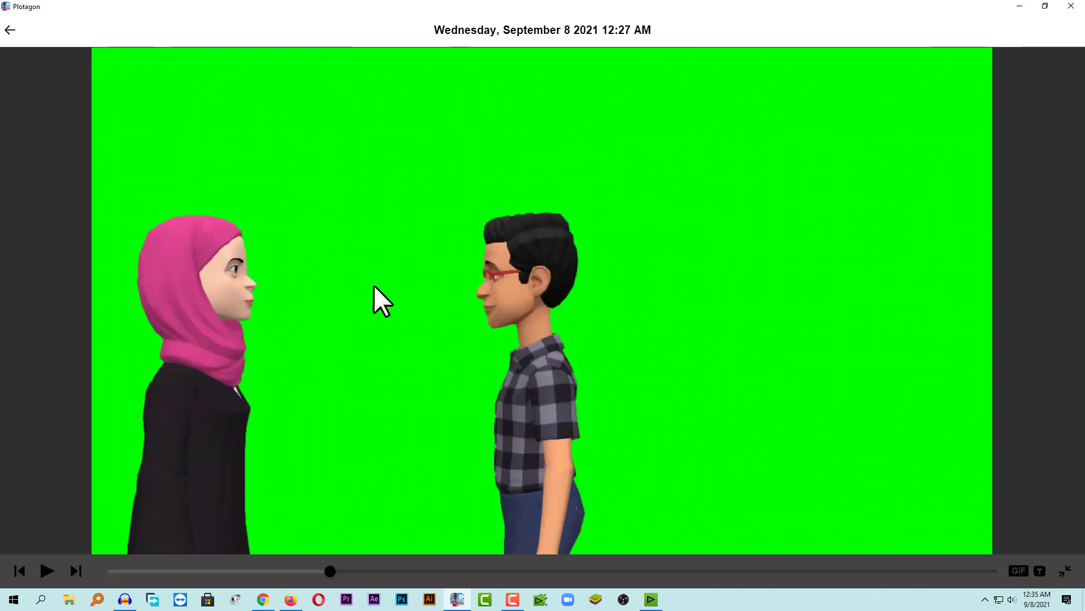
Switch to OBS Studio and add a new Media Source with the default name to the scene.
left_click(624, 603)
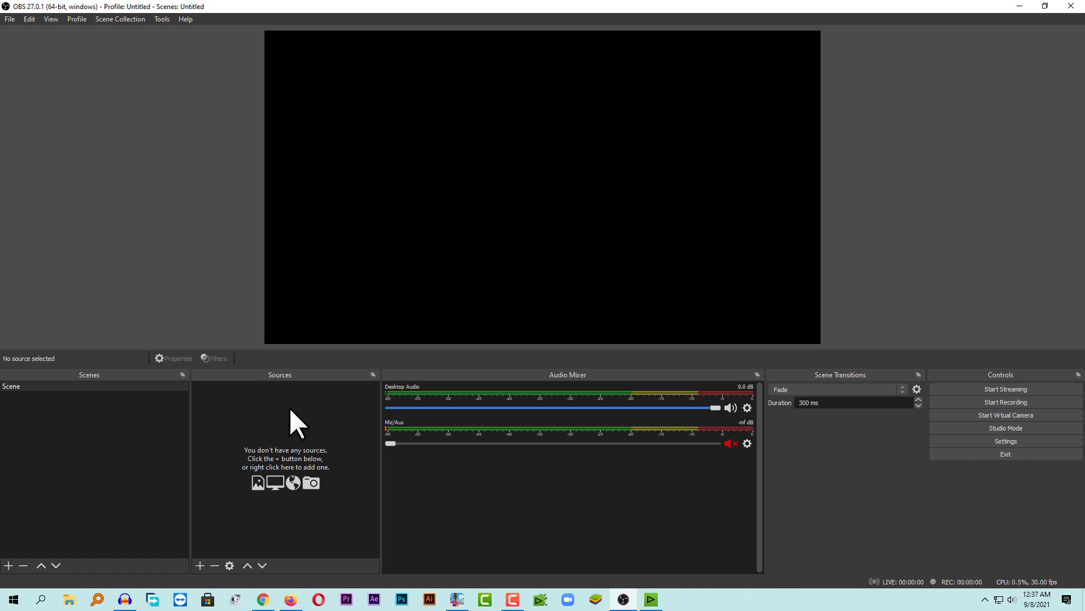
left_click(199, 564)
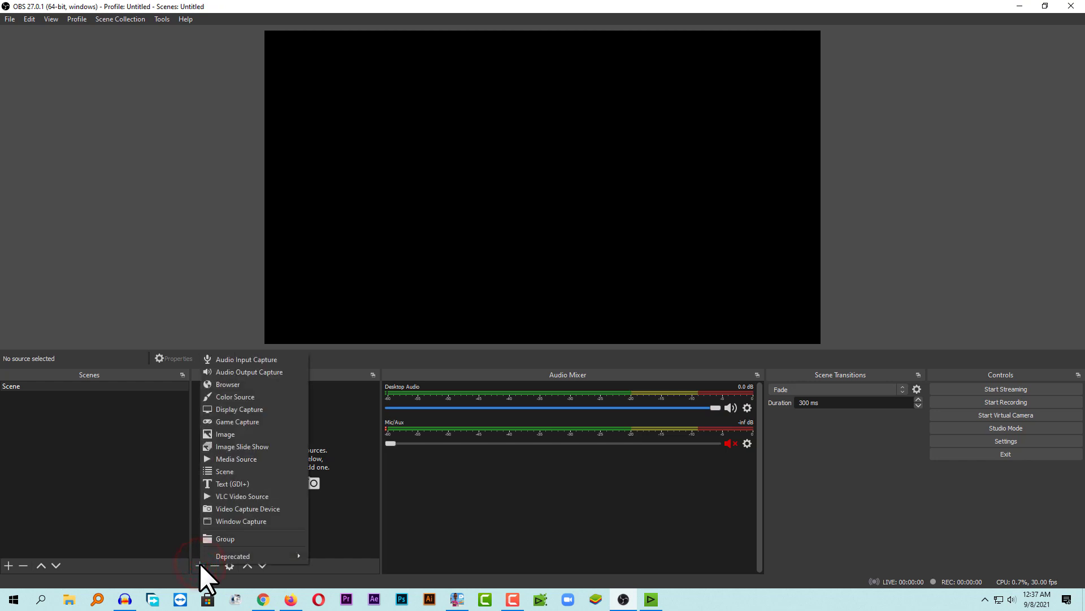
left_click(237, 459)
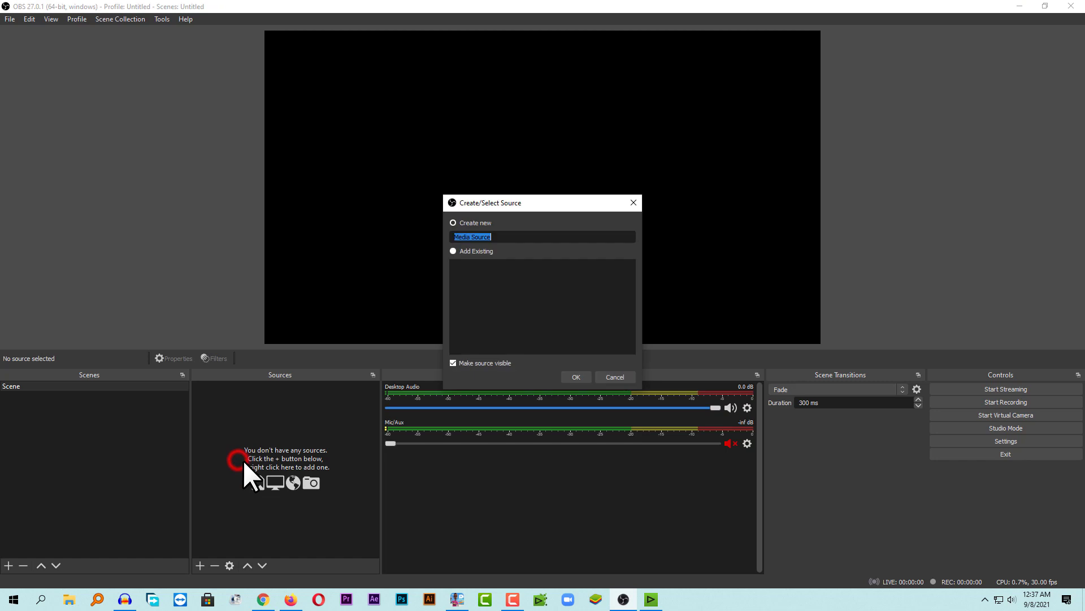
left_click(576, 377)
Load 002.mp4 from the Desktop's plotagon car animation folder into the media source, with looping enabled.
left_click(701, 359)
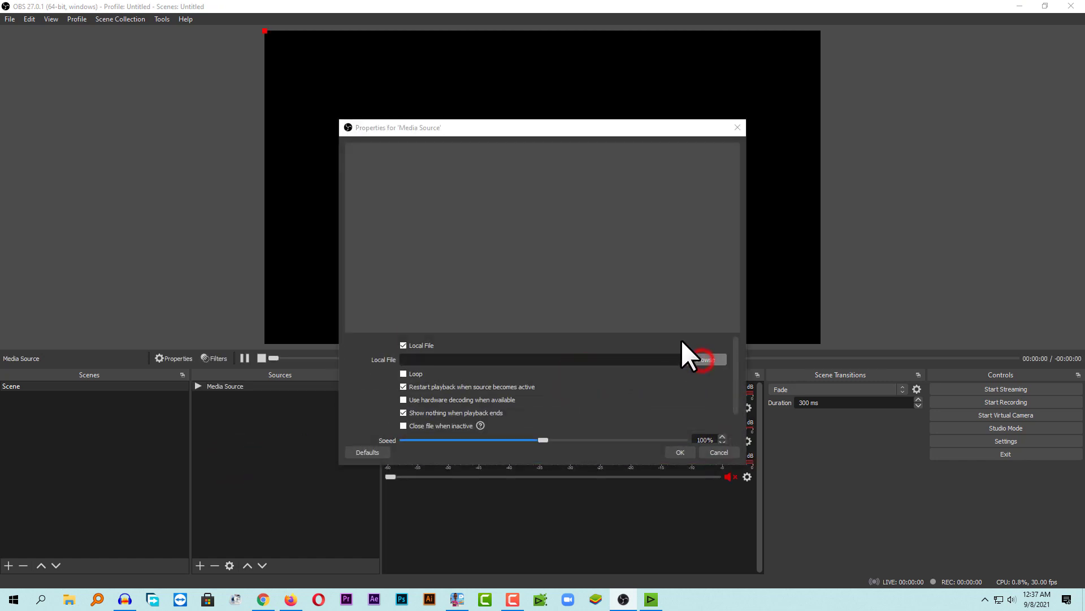
left_click(382, 251)
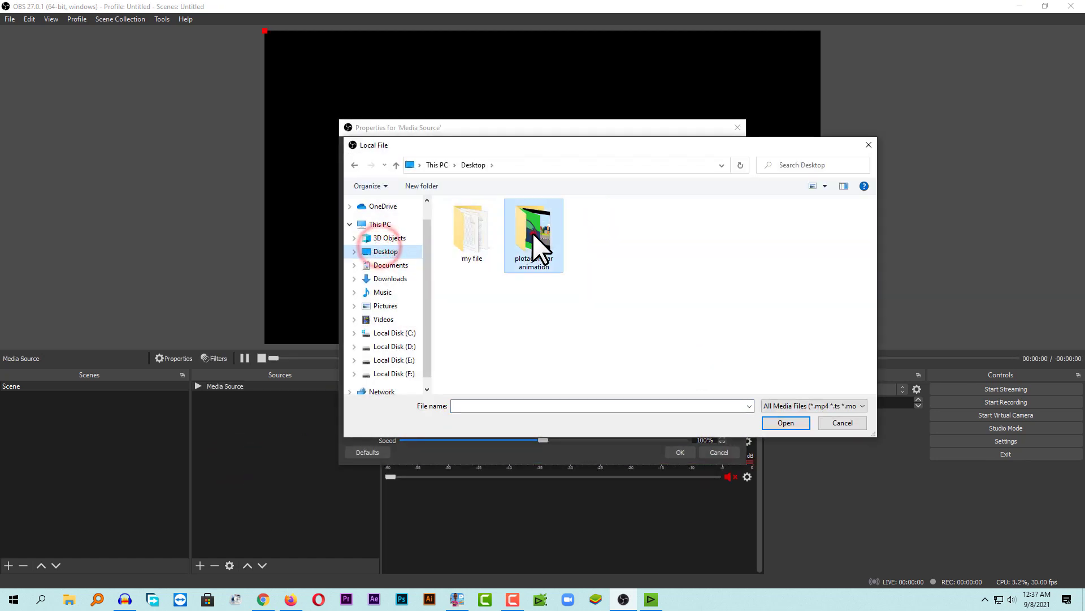
double_click(532, 232)
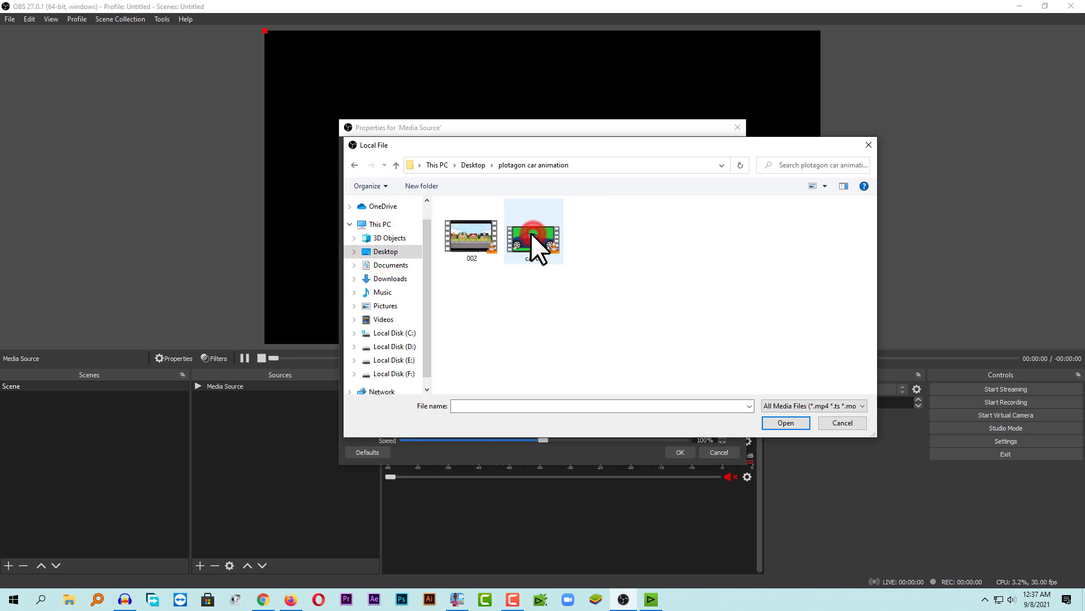
left_click(474, 242)
left_click(780, 425)
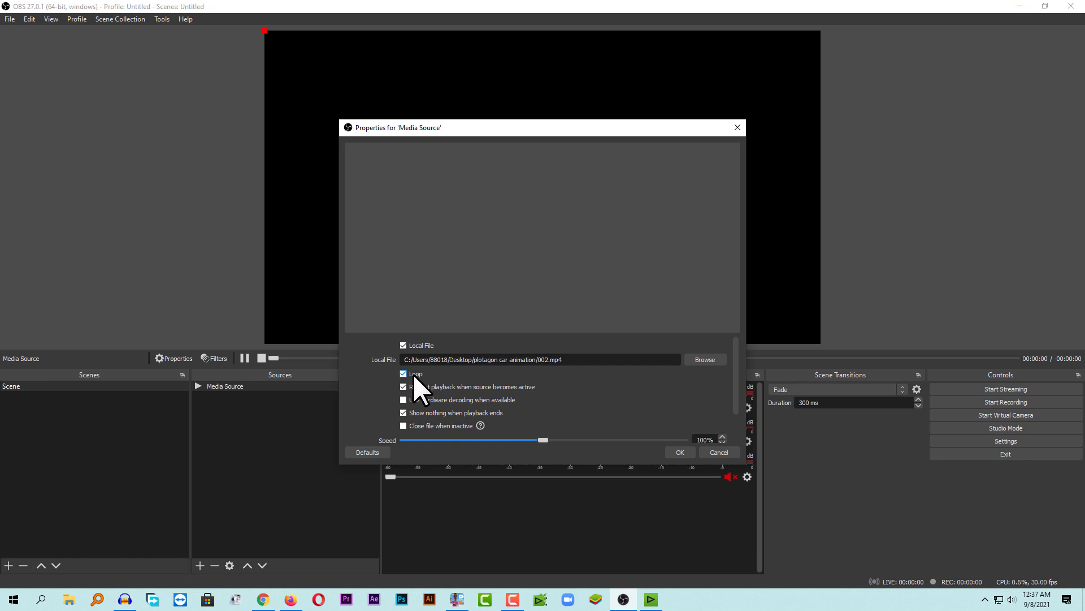
left_click(680, 452)
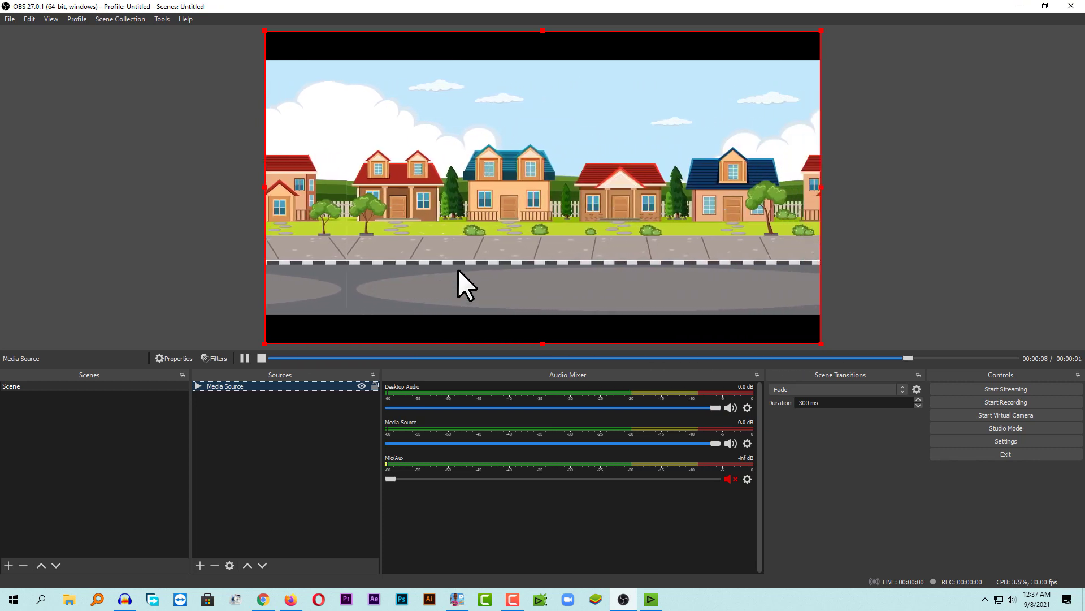
Enlarge the street background video past the canvas's lower edge, then deselect it.
left_click(542, 343)
left_click_drag(542, 343, 537, 377)
left_click(296, 480)
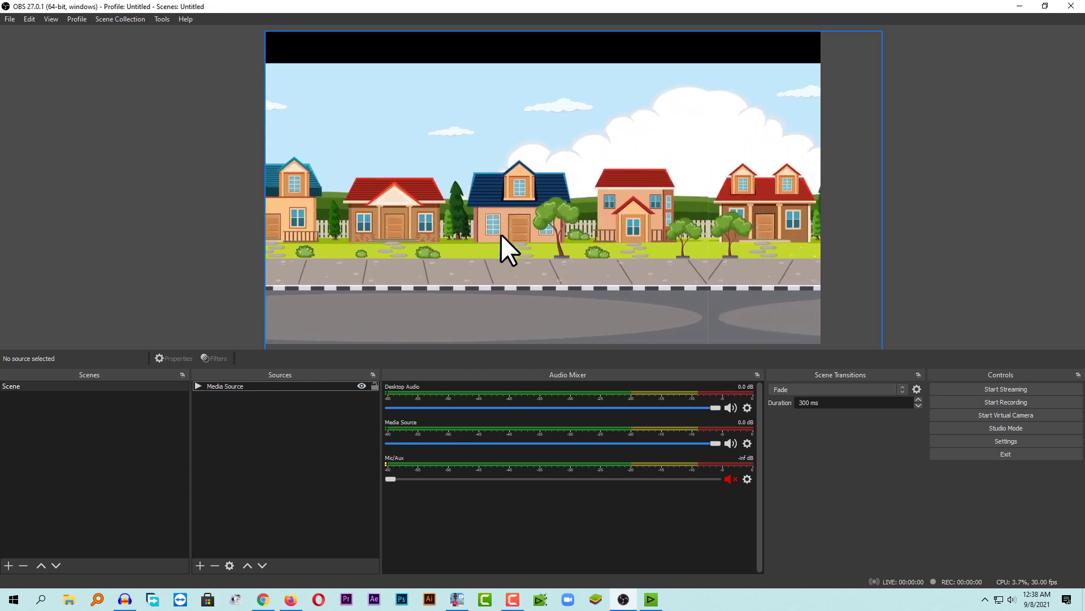
Add a second media source with the looping video car 02.mp4 and move it to the lower middle of the canvas.
left_click(199, 565)
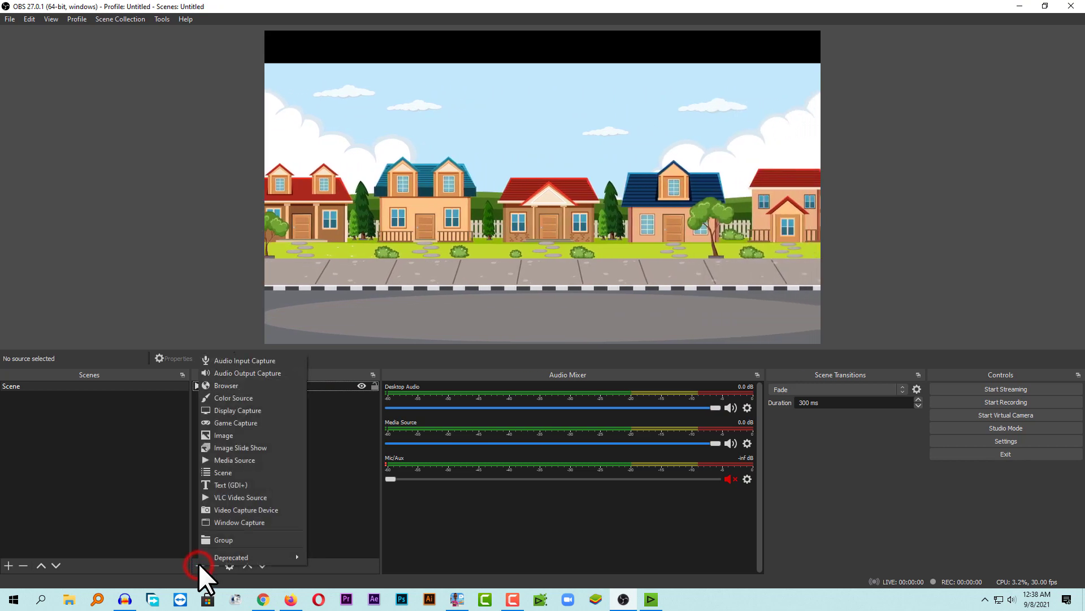
left_click(229, 456)
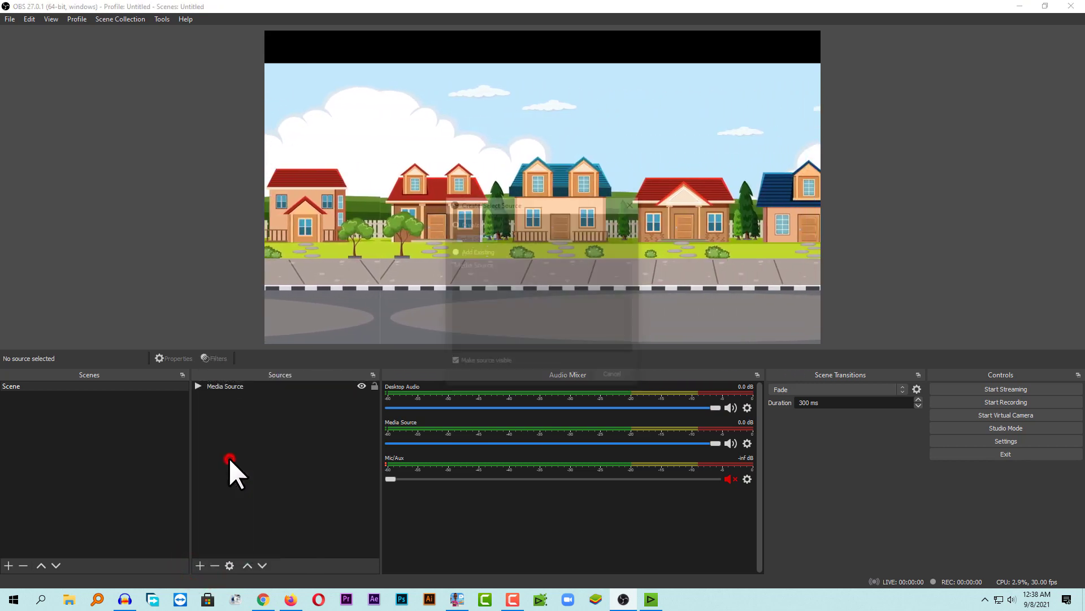
left_click(582, 377)
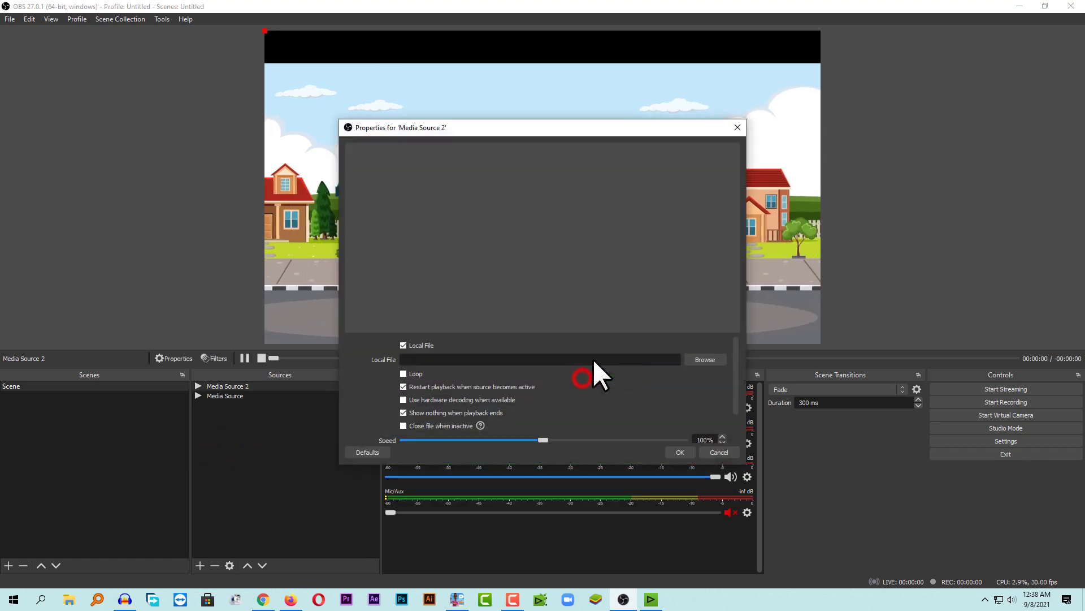
left_click(717, 359)
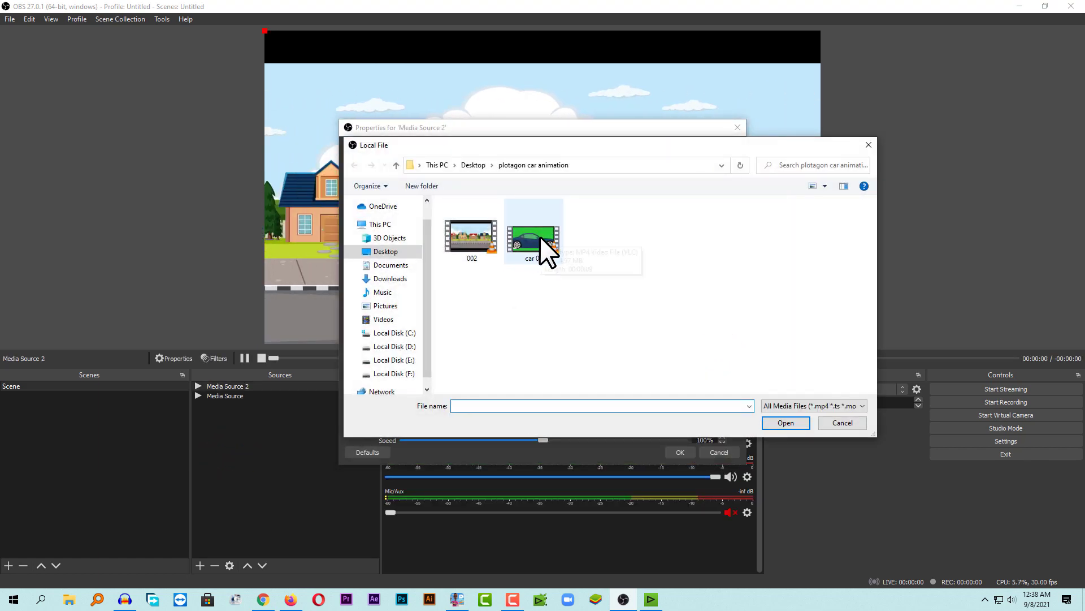
double_click(541, 236)
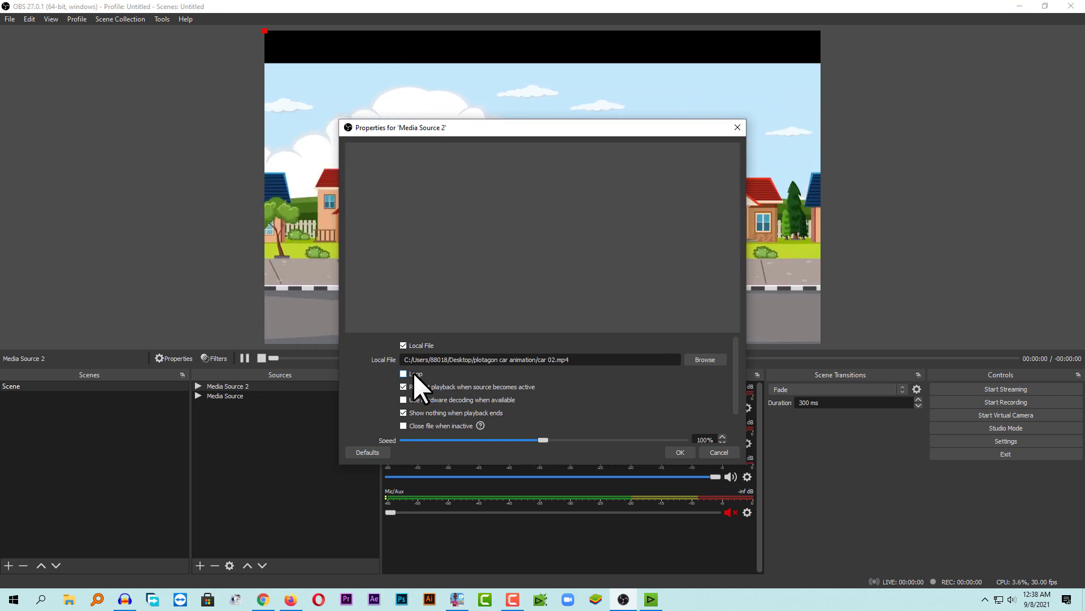
left_click(414, 374)
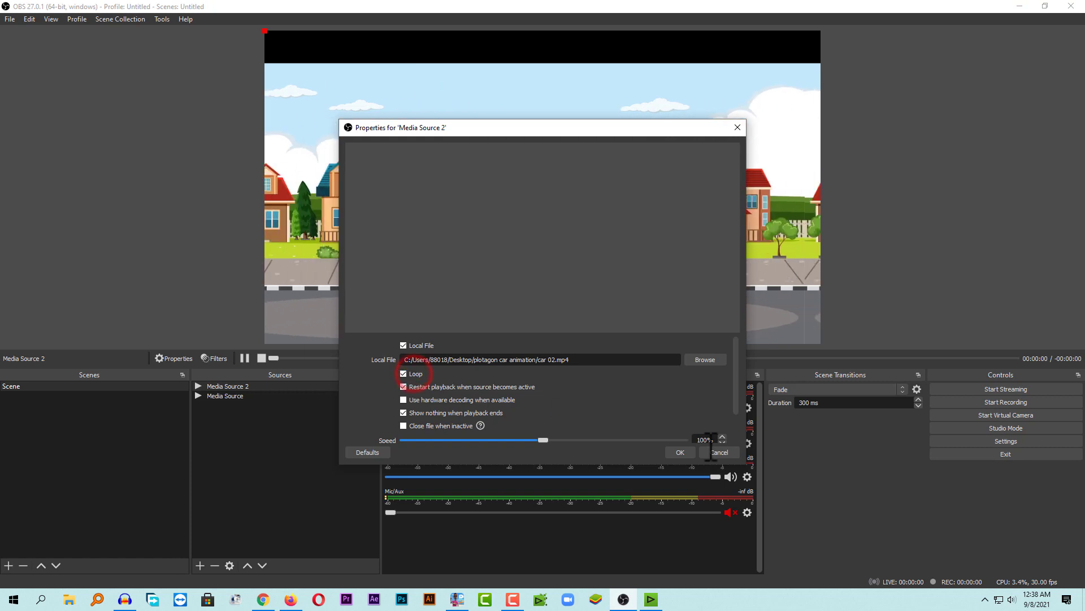
left_click(679, 452)
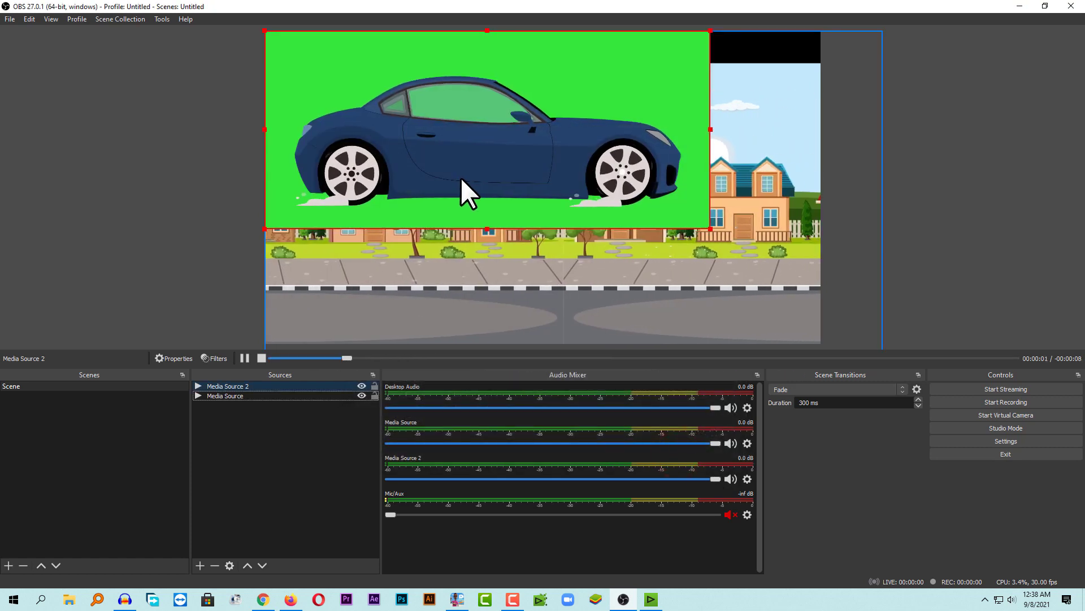
left_click_drag(477, 175, 535, 293)
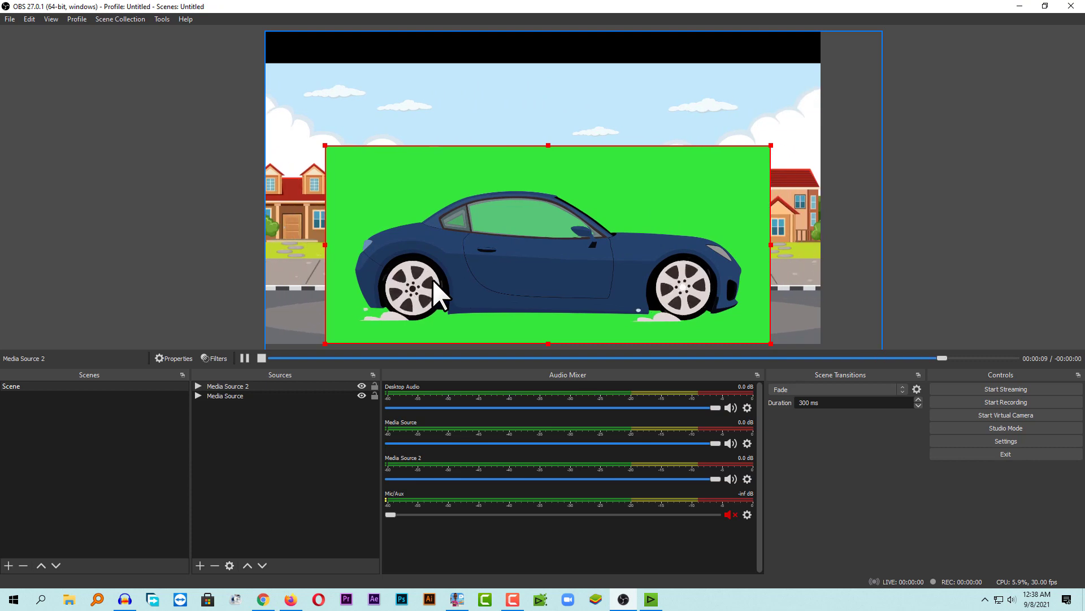
left_click(231, 394)
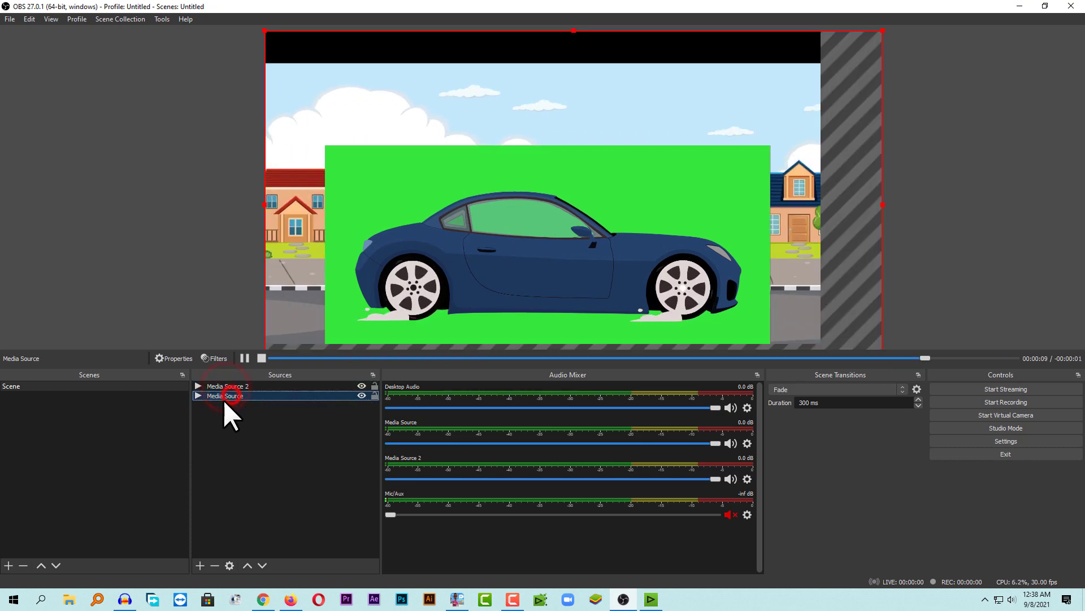
left_click(219, 386)
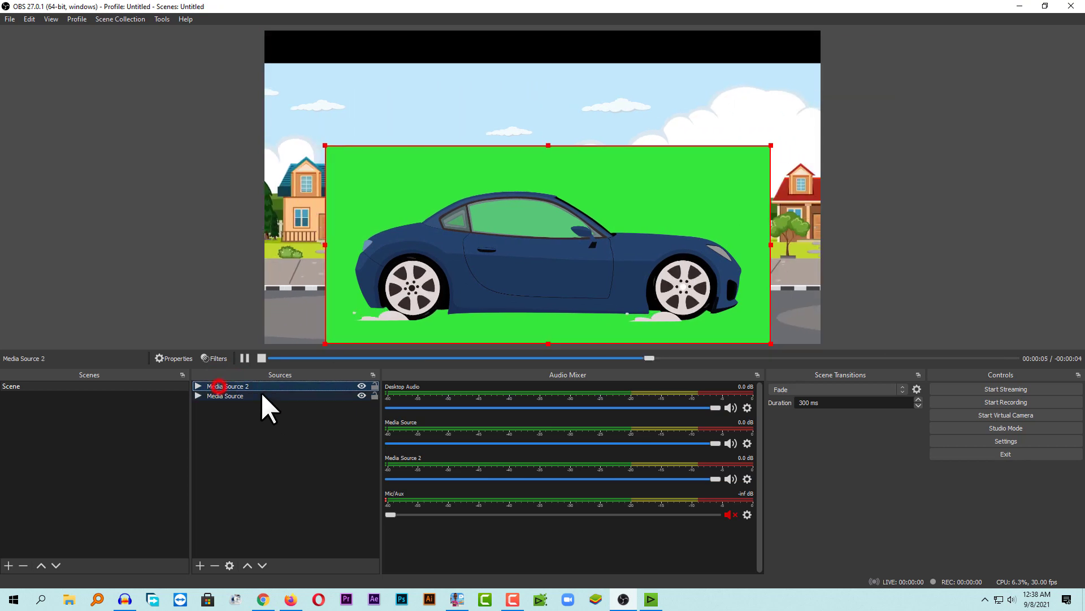
left_click(217, 396)
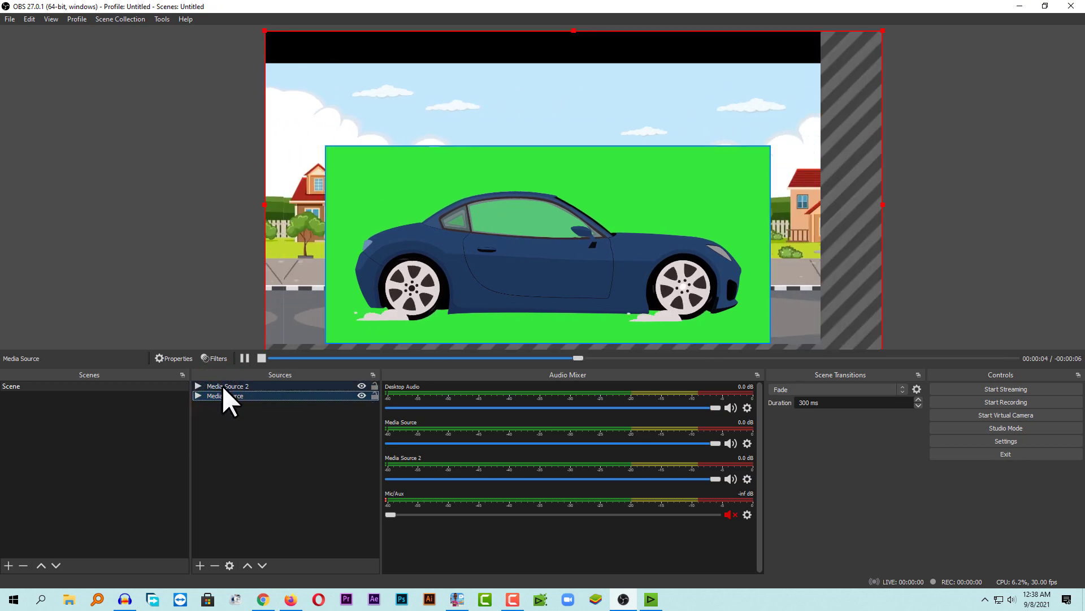
left_click(256, 385)
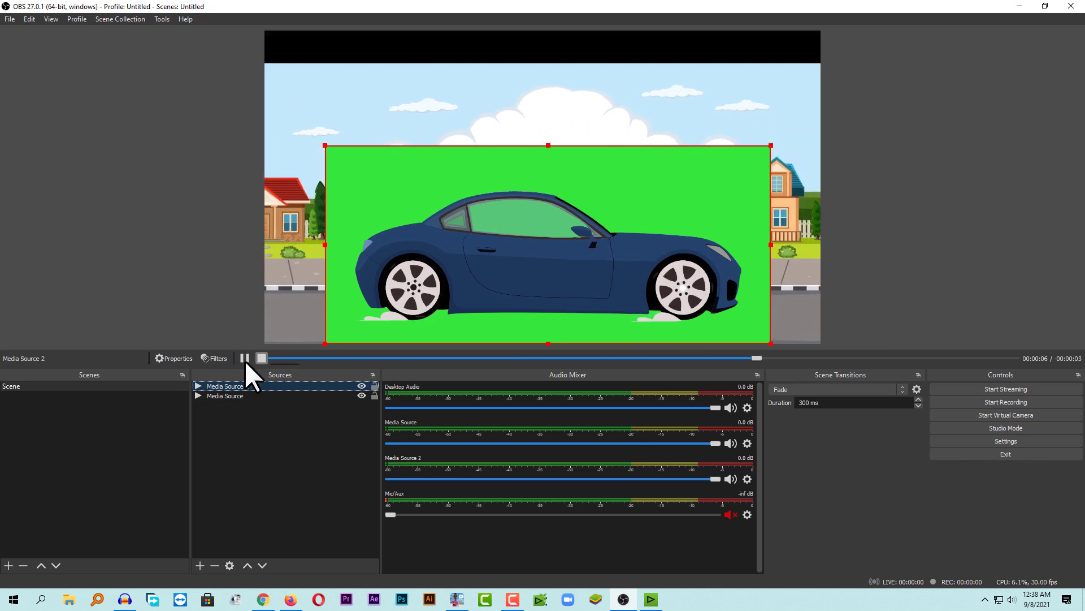
Add a Chroma Key effect filter with the default name to the car video, Media Source 2.
left_click(219, 385)
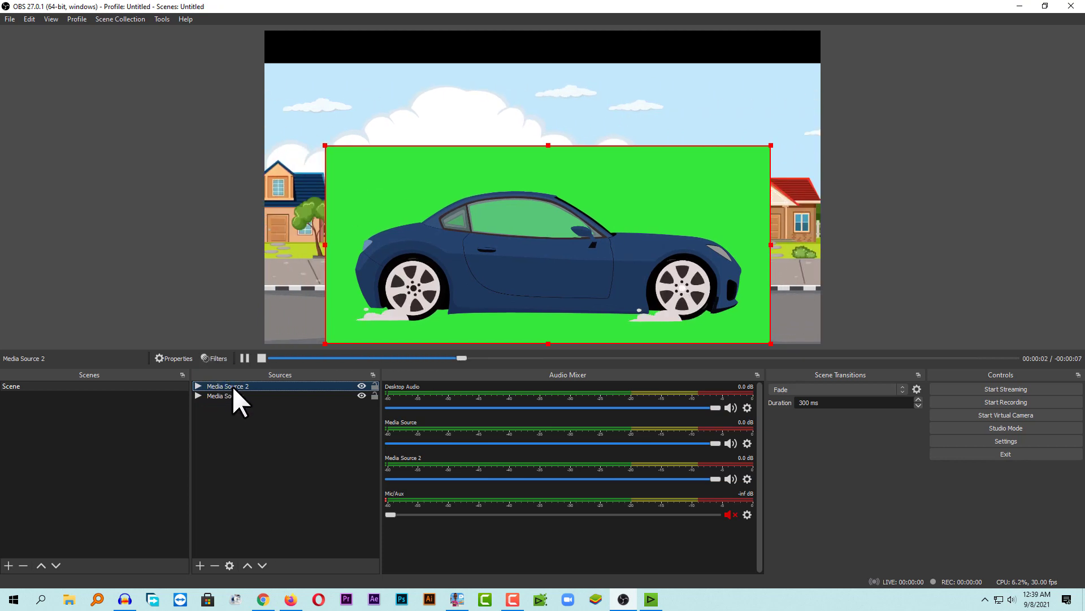
right_click(232, 385)
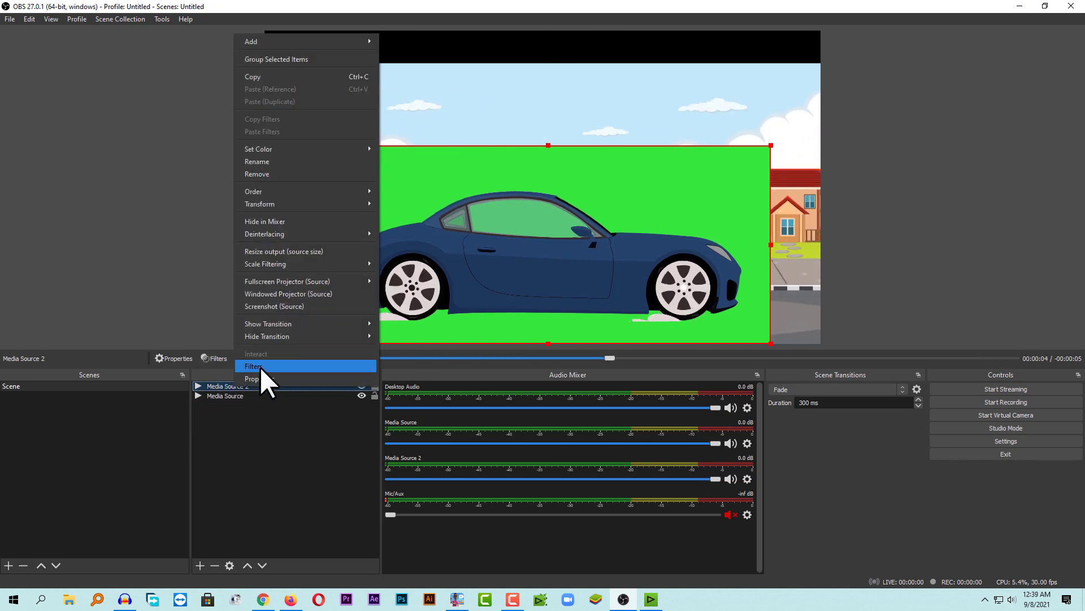
left_click(261, 366)
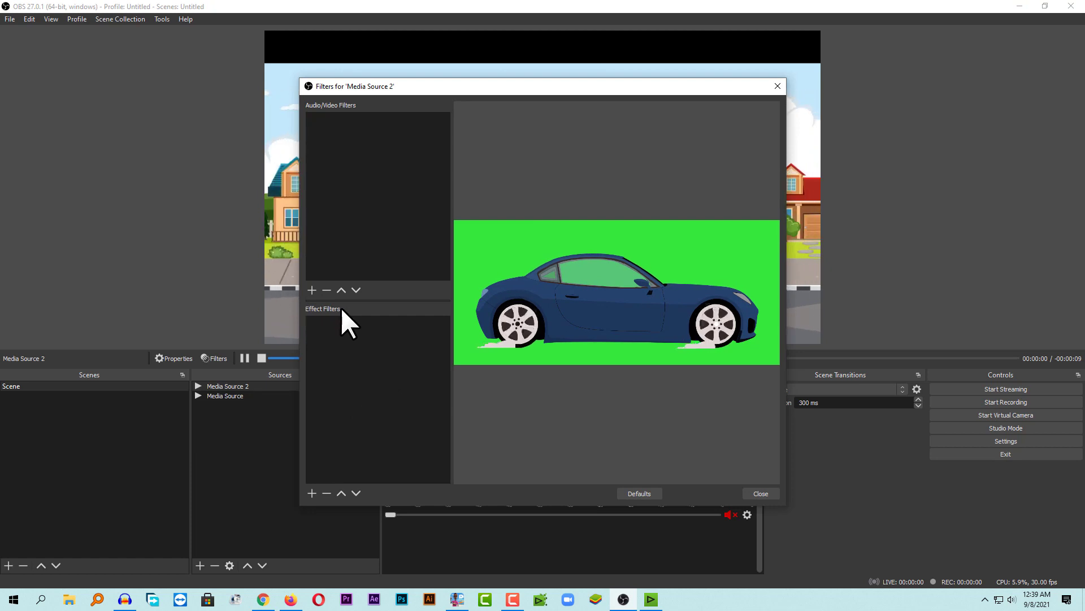
left_click(310, 494)
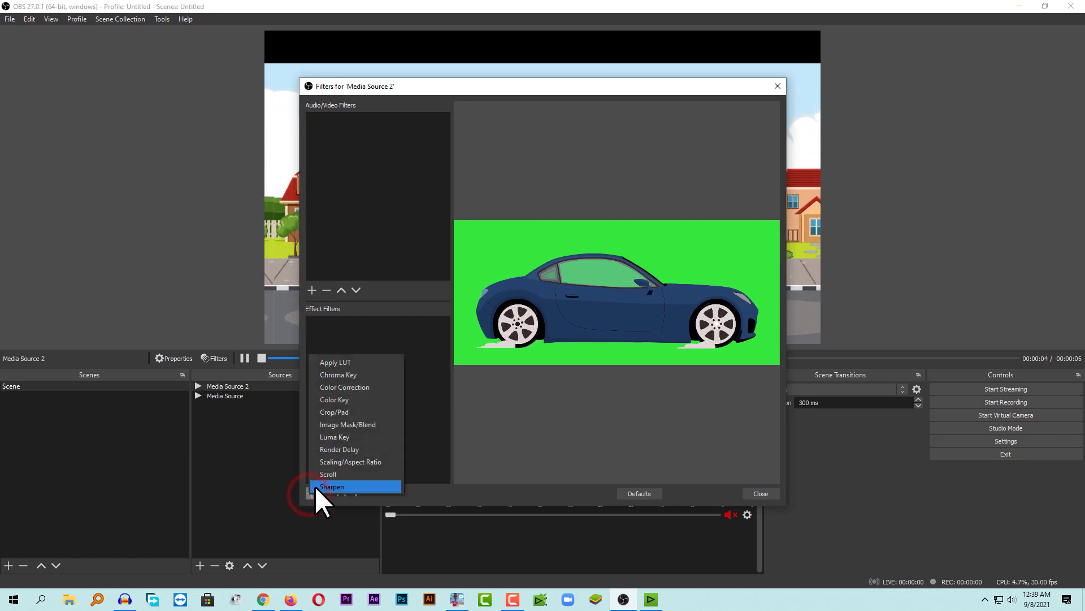
left_click(347, 375)
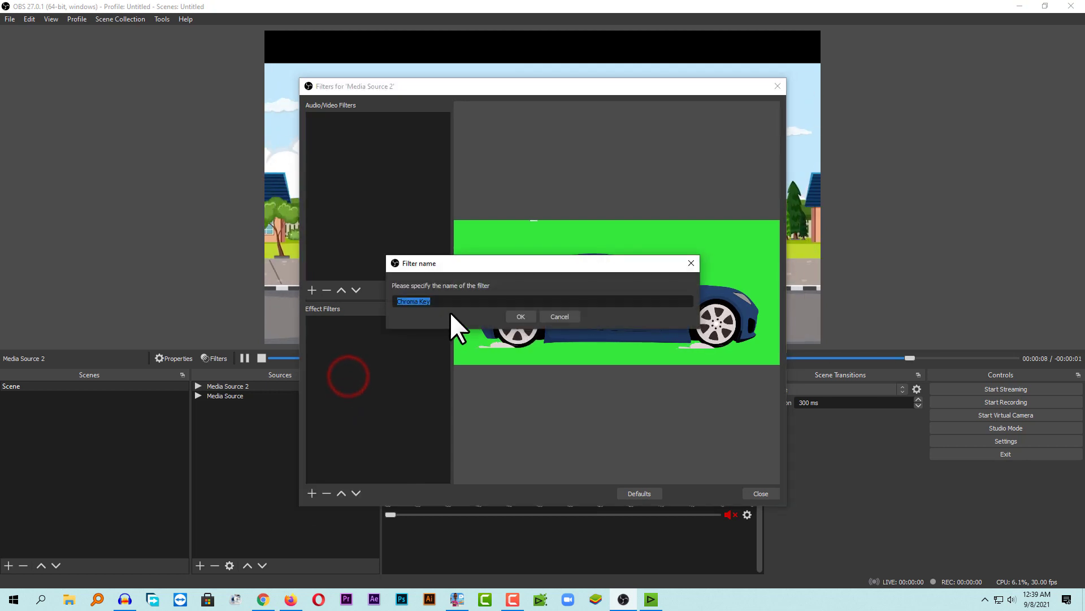
left_click(520, 316)
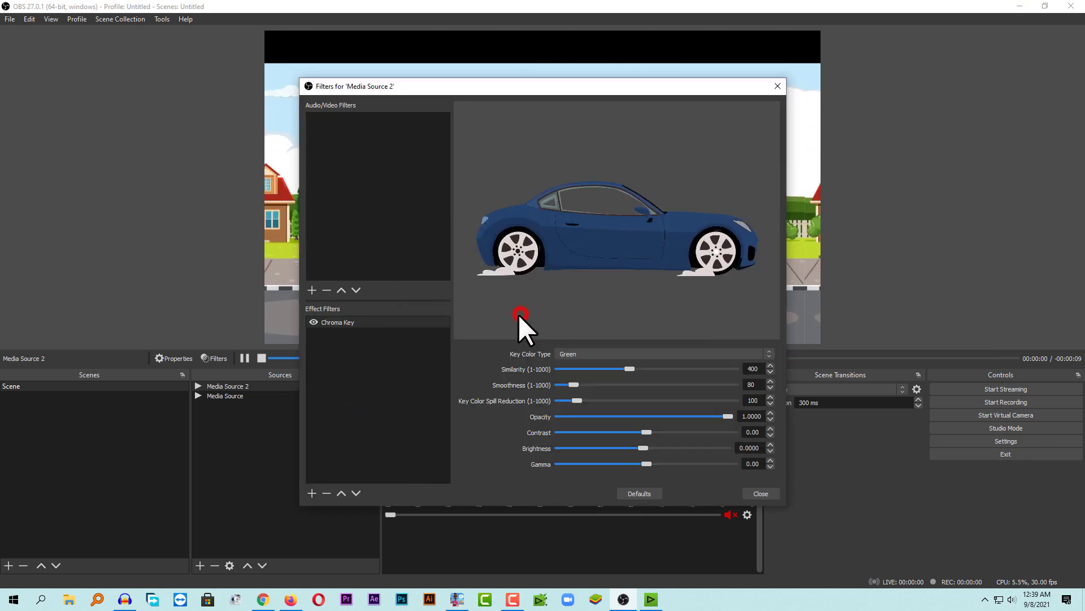
Set the chroma key's similarity to 405 and smoothness to 121, moving the filter window clear of the preview.
left_click_drag(456, 88, 629, 171)
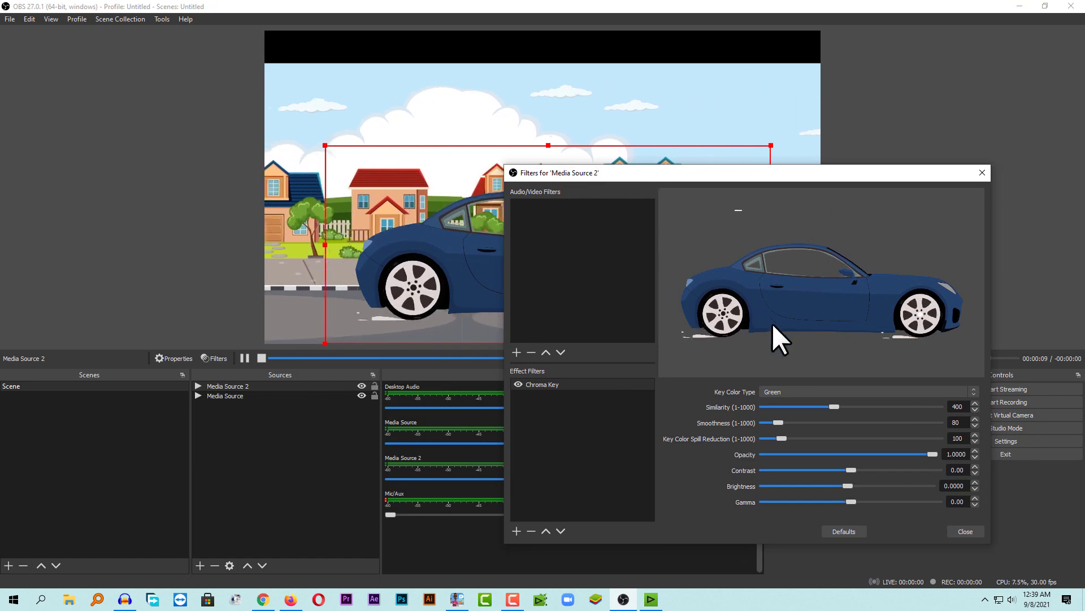
mouse_move(832, 408)
left_mouse_down()
mouse_move(780, 419)
mouse_move(836, 409)
left_mouse_up()
left_click(833, 408)
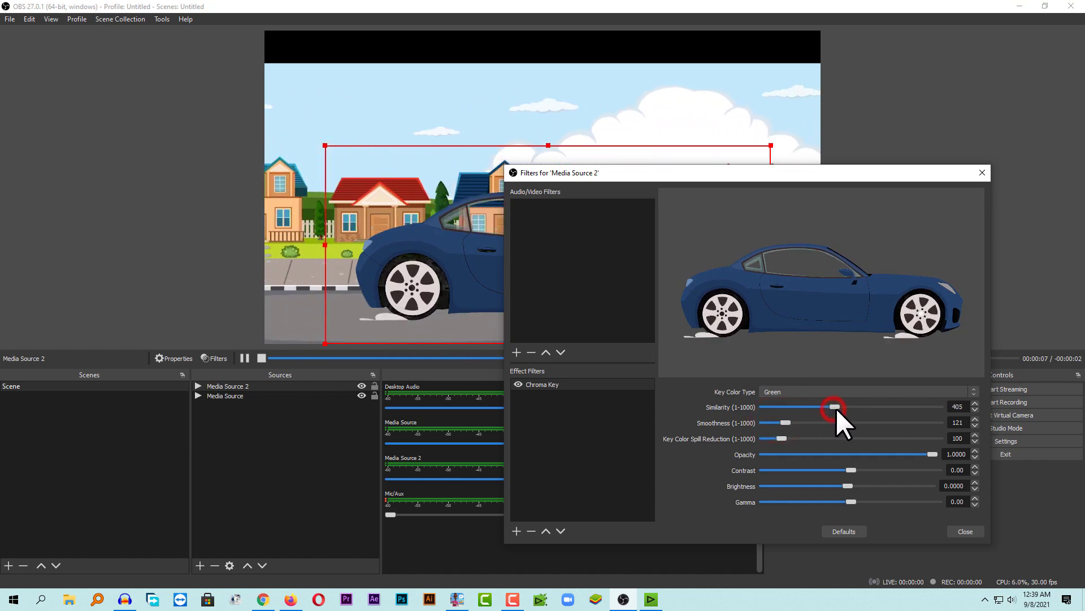
left_click(964, 532)
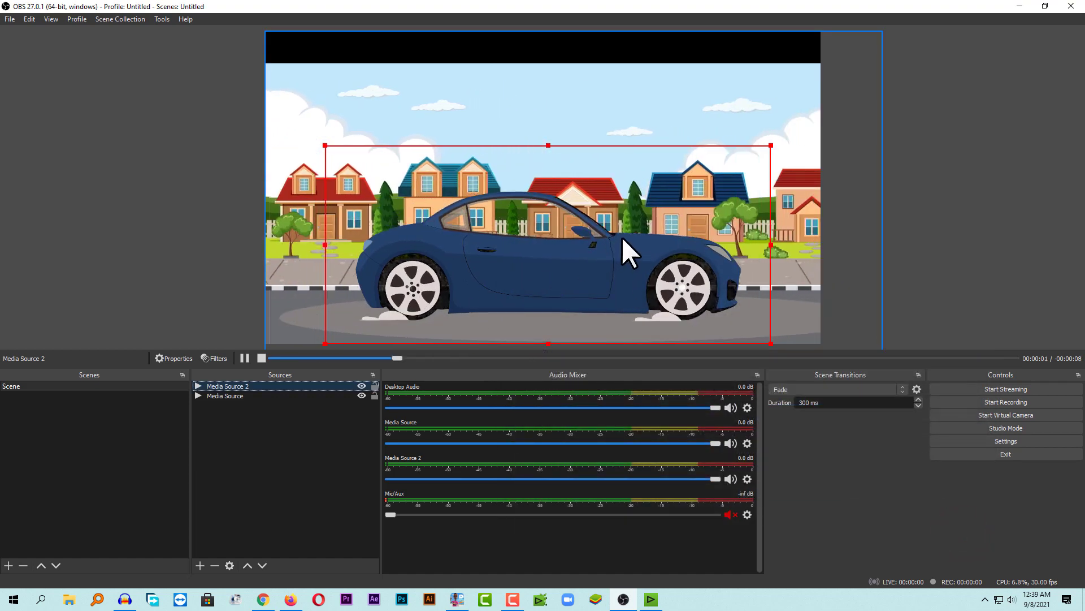
Move the street background video up and enlarge it to cover the canvas behind the car.
left_click(560, 103)
left_click(614, 93)
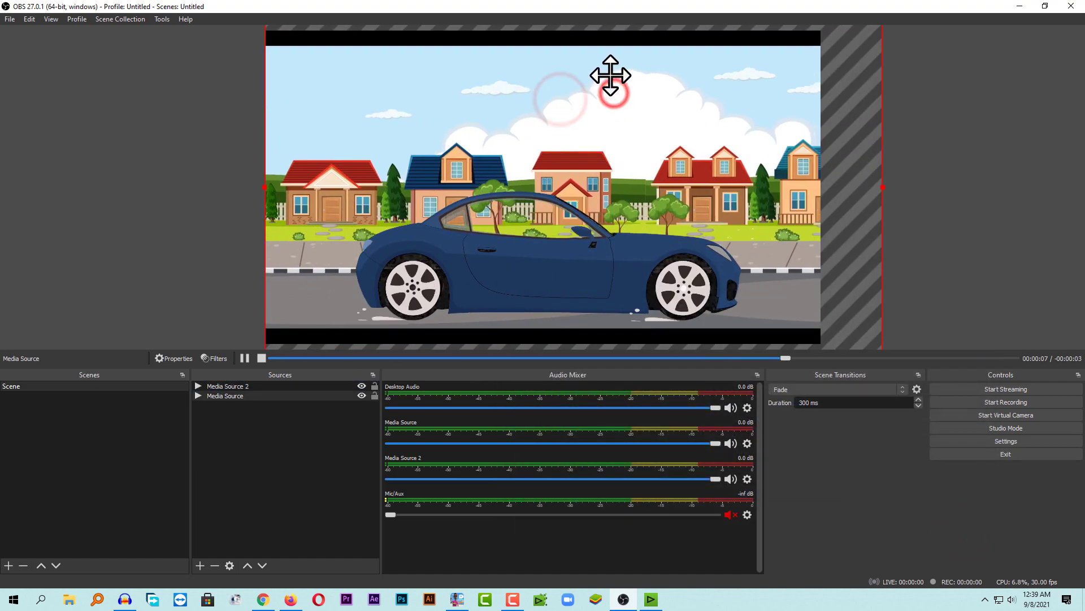
left_click_drag(610, 75, 608, 77)
left_click_drag(573, 344, 571, 383)
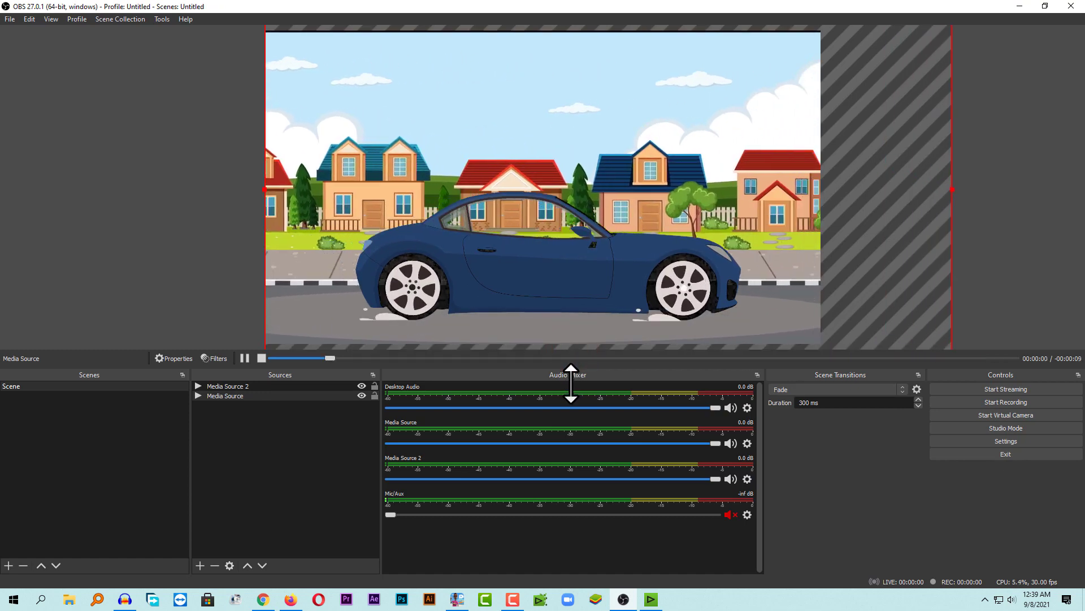
Check the green-screen scene with the two characters in Plotagon and return to OBS Studio.
left_click(727, 255)
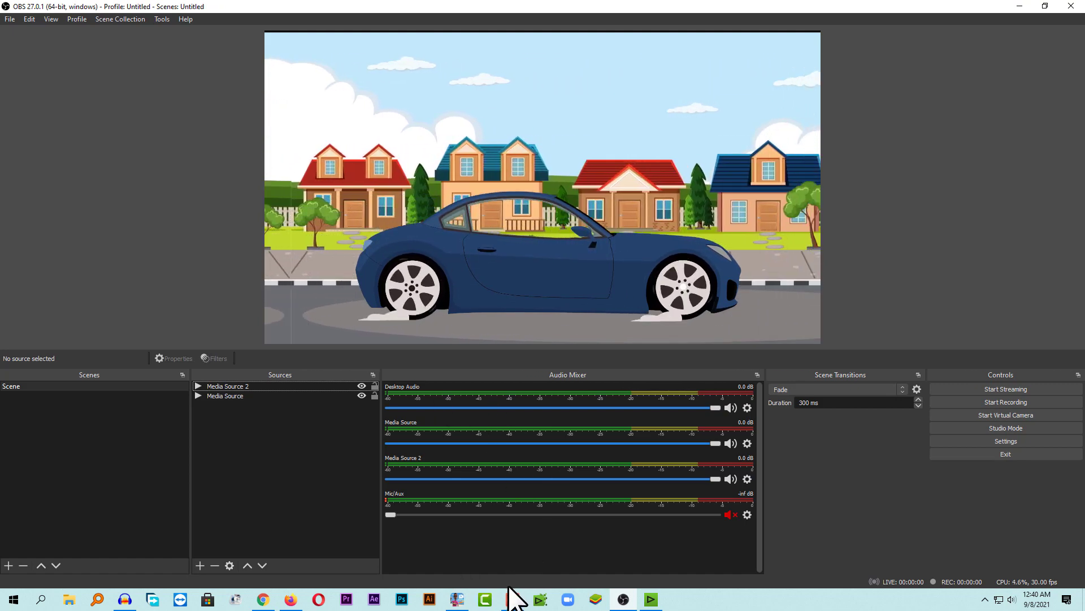
left_click(457, 599)
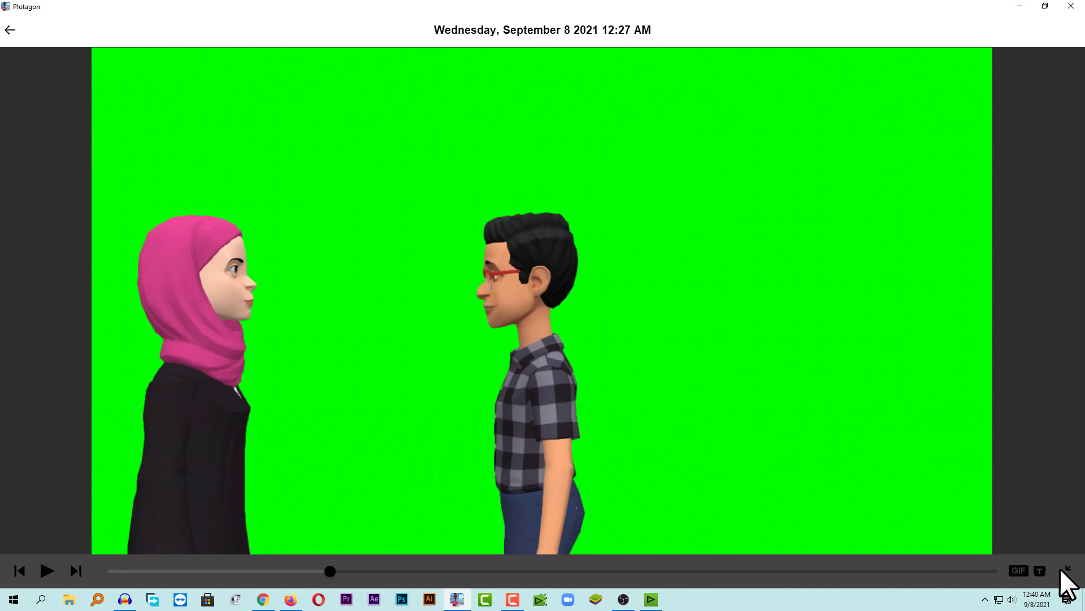
left_click(622, 598)
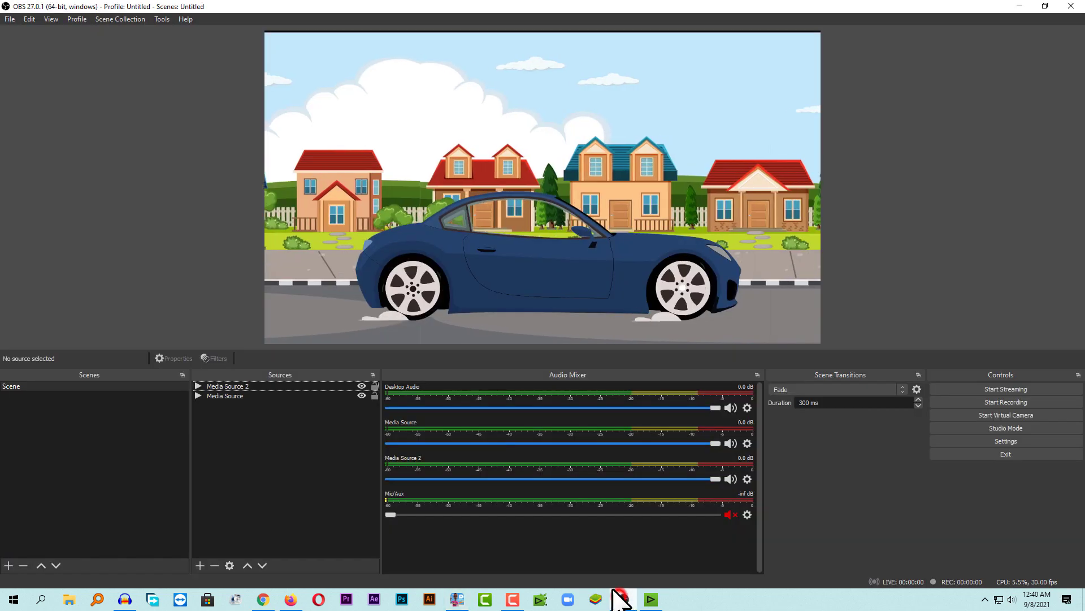
left_click(261, 434)
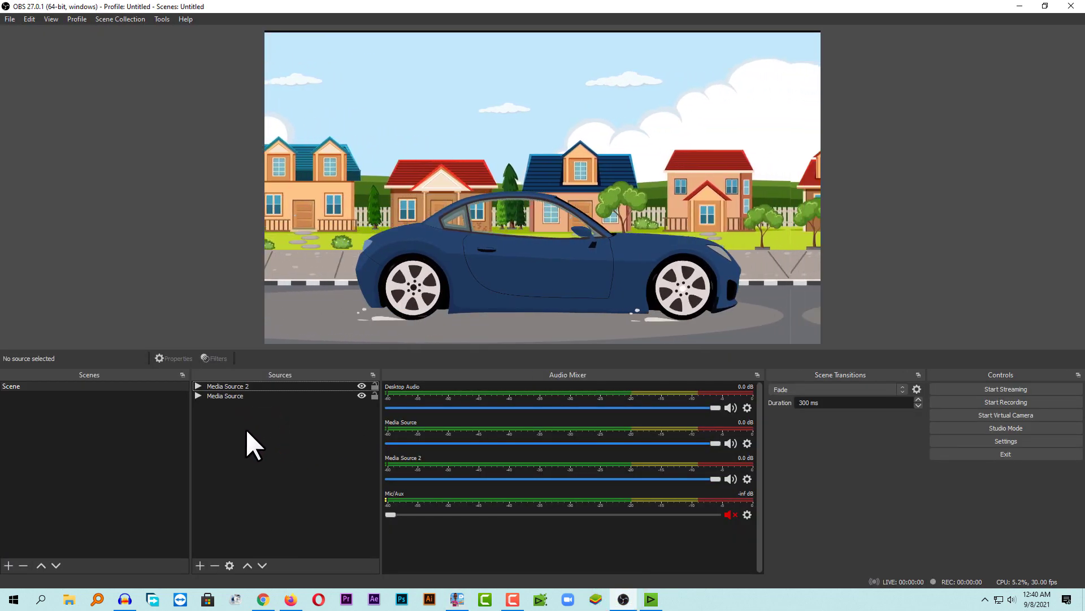
Add a Window Capture source with the default name for the Plotagon window, with cursor capture turned off.
left_click(199, 564)
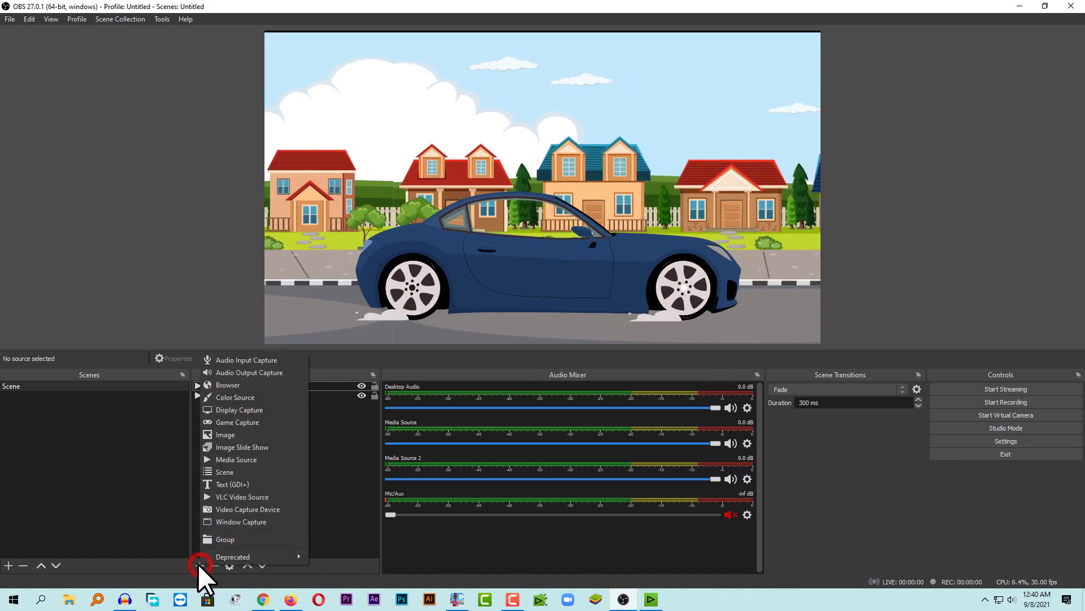
left_click(232, 520)
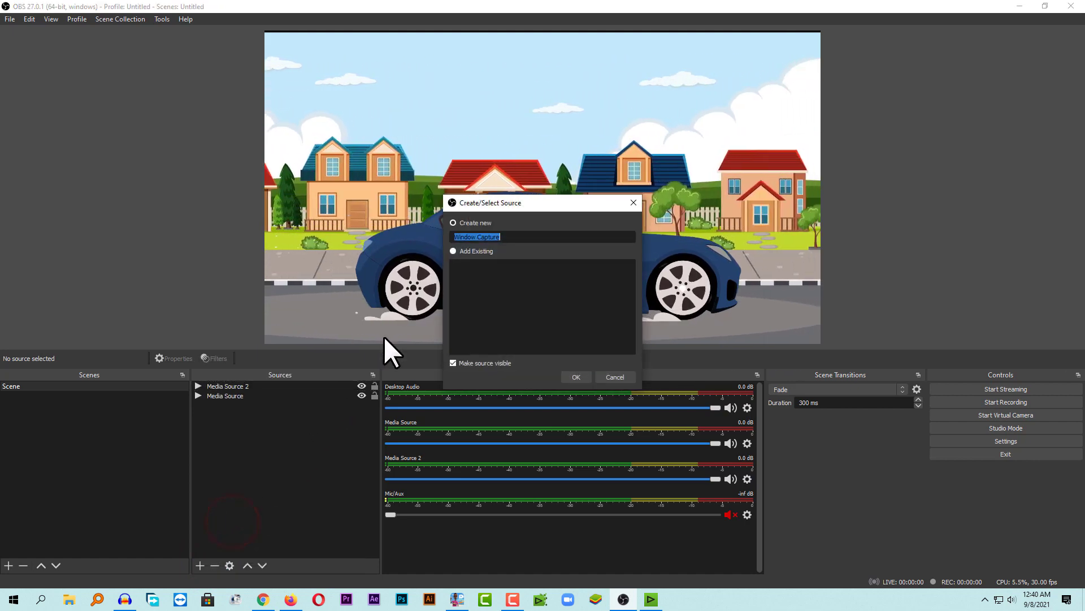
left_click(572, 377)
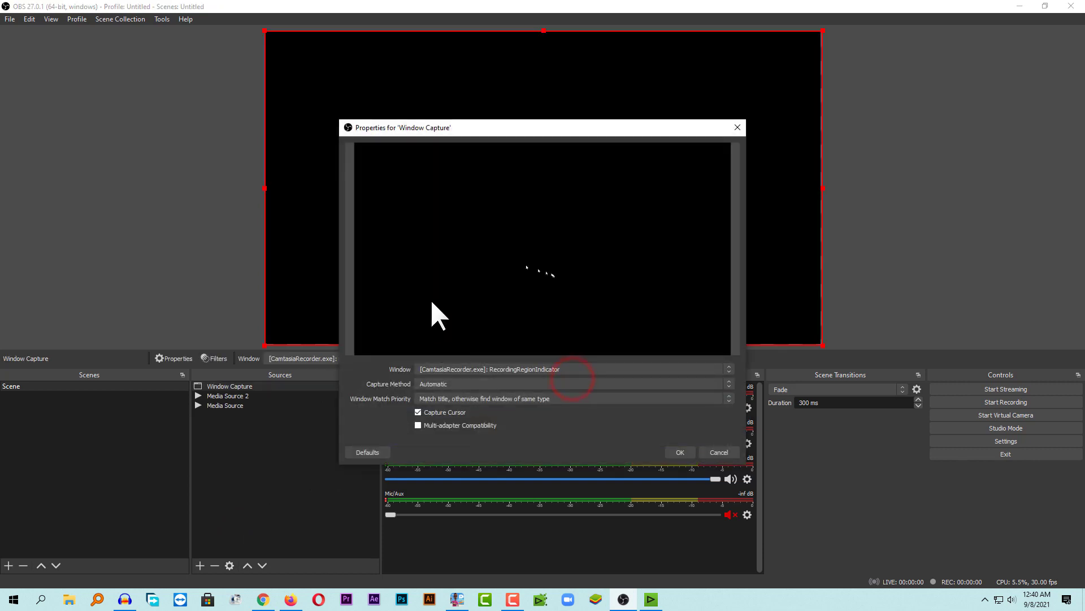
left_click(436, 371)
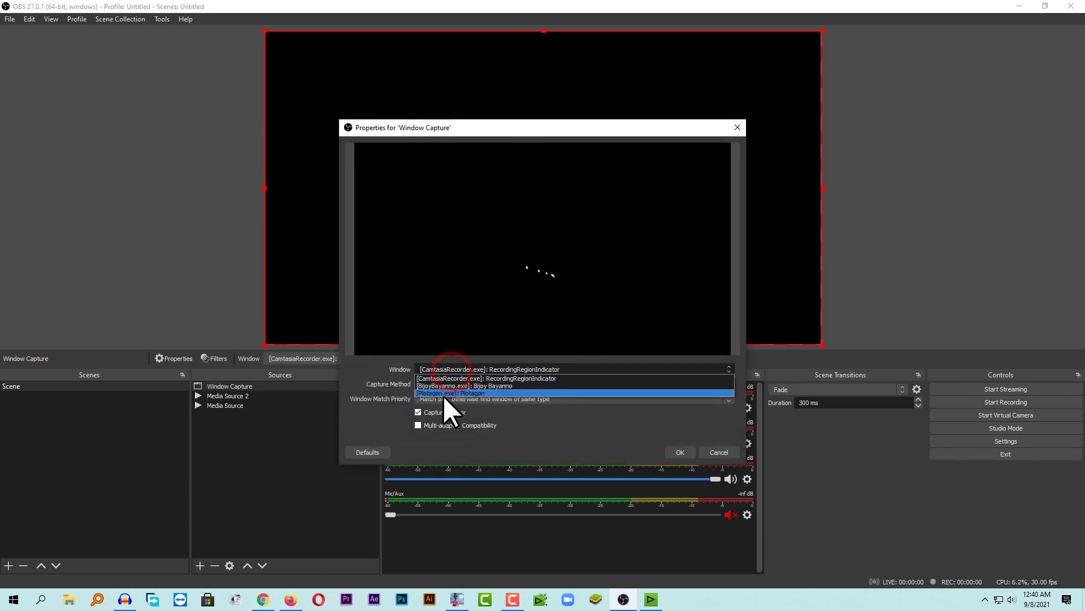
left_click(446, 391)
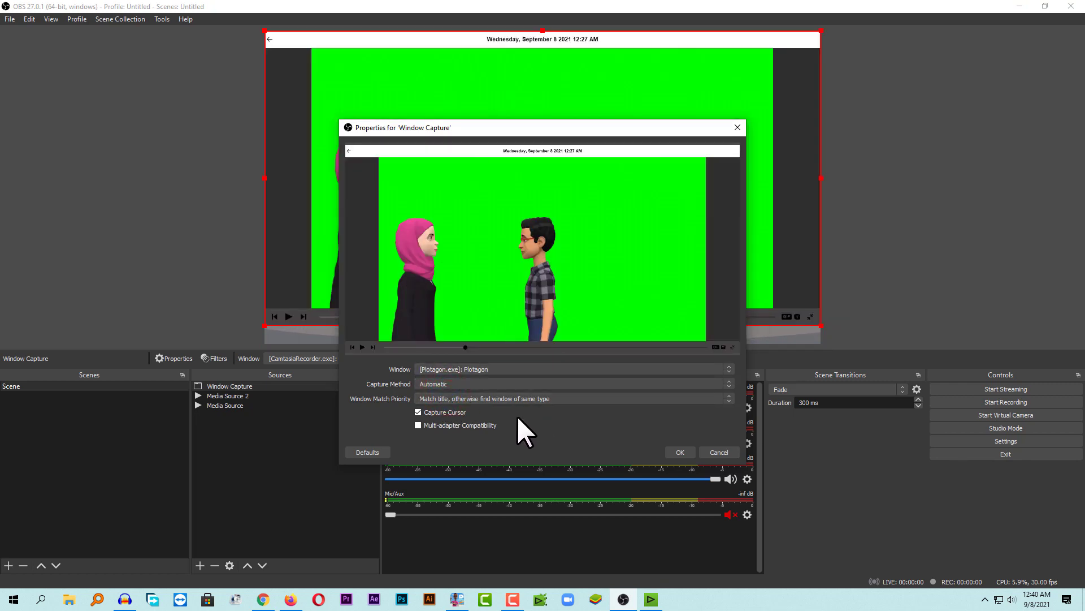
left_click(422, 412)
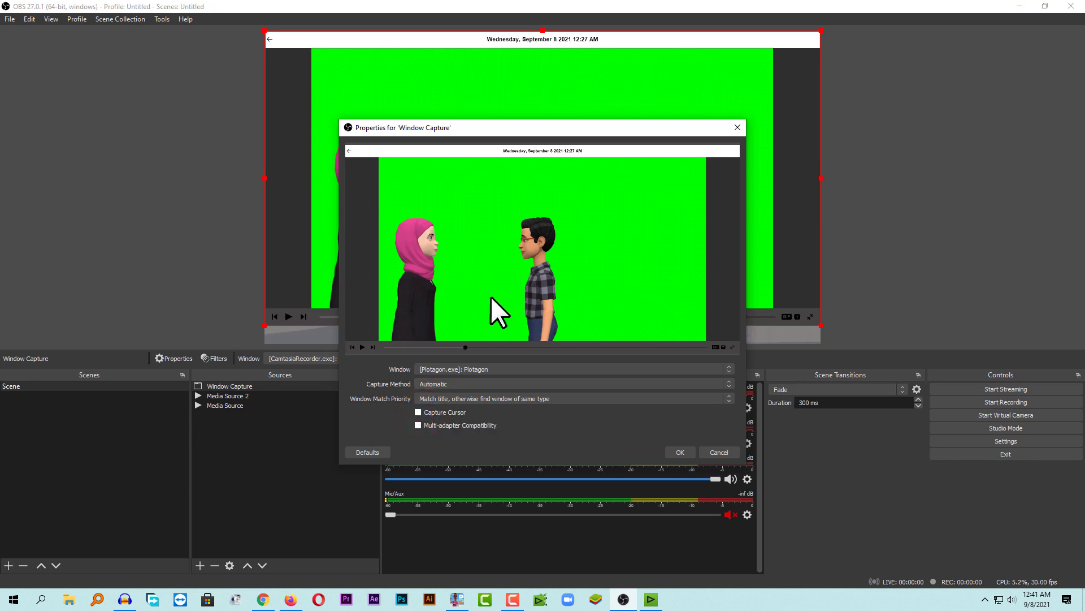
left_click(675, 453)
Reposition the Plotagon window capture and crop it so only the woman in the pink hijab remains.
left_click_drag(470, 88, 552, 98)
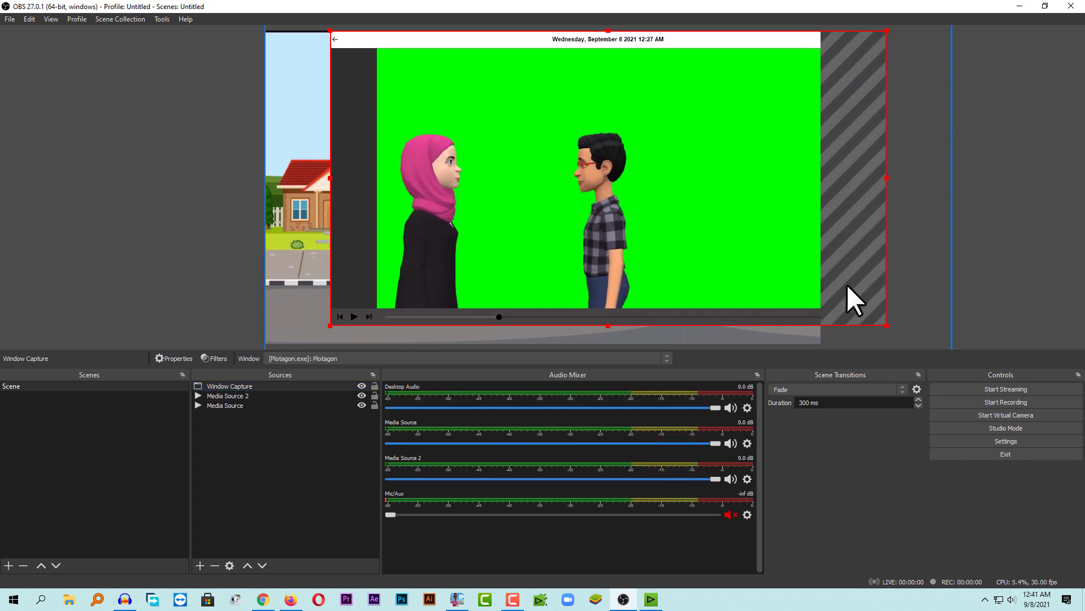
left_click_drag(694, 110, 662, 100)
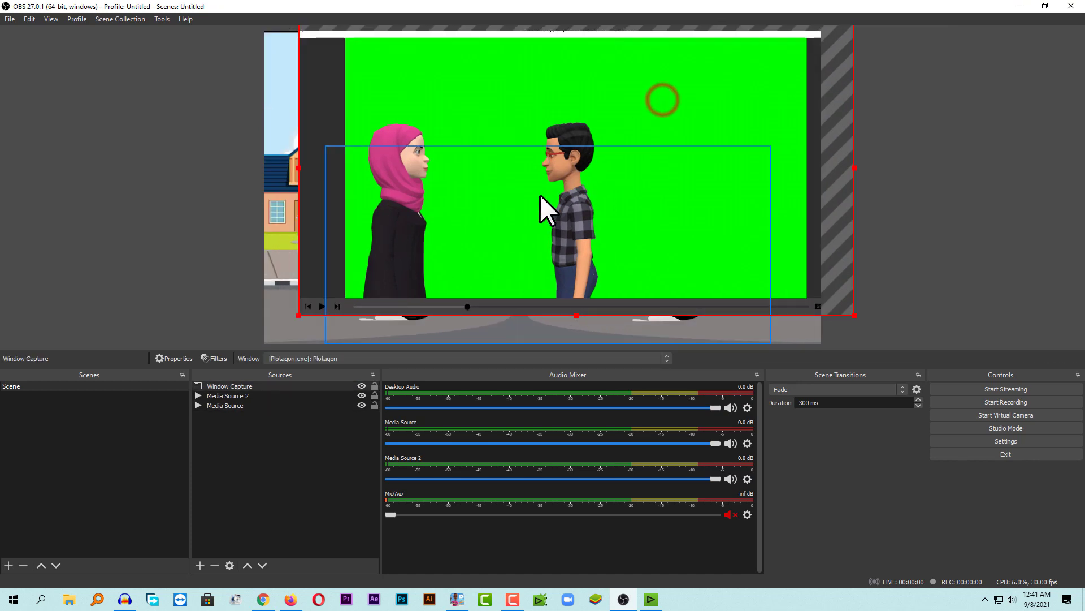
left_click(490, 105)
left_click(650, 221)
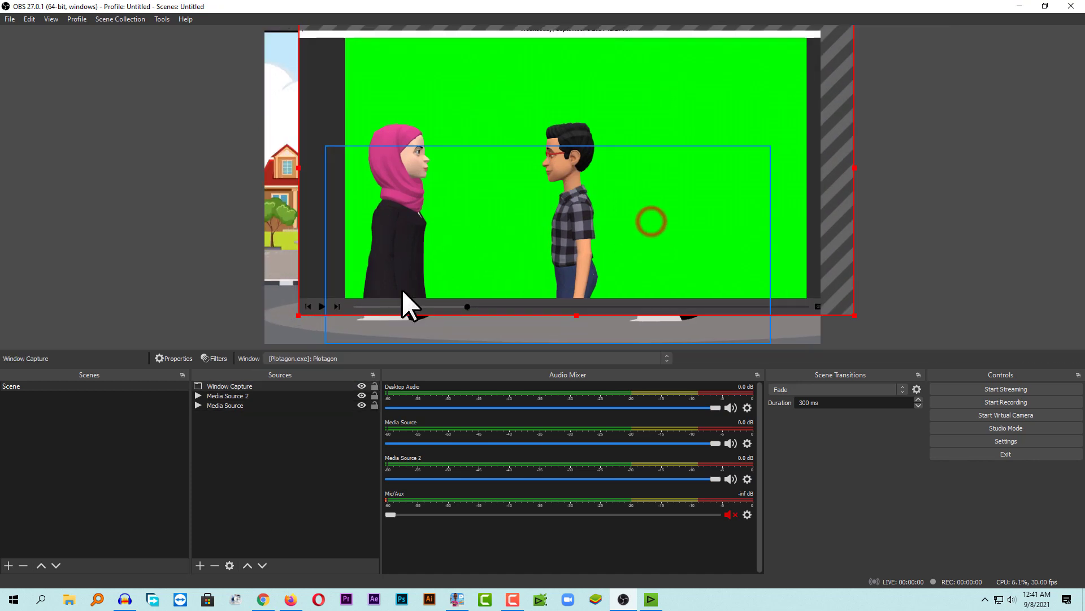
left_click(219, 386)
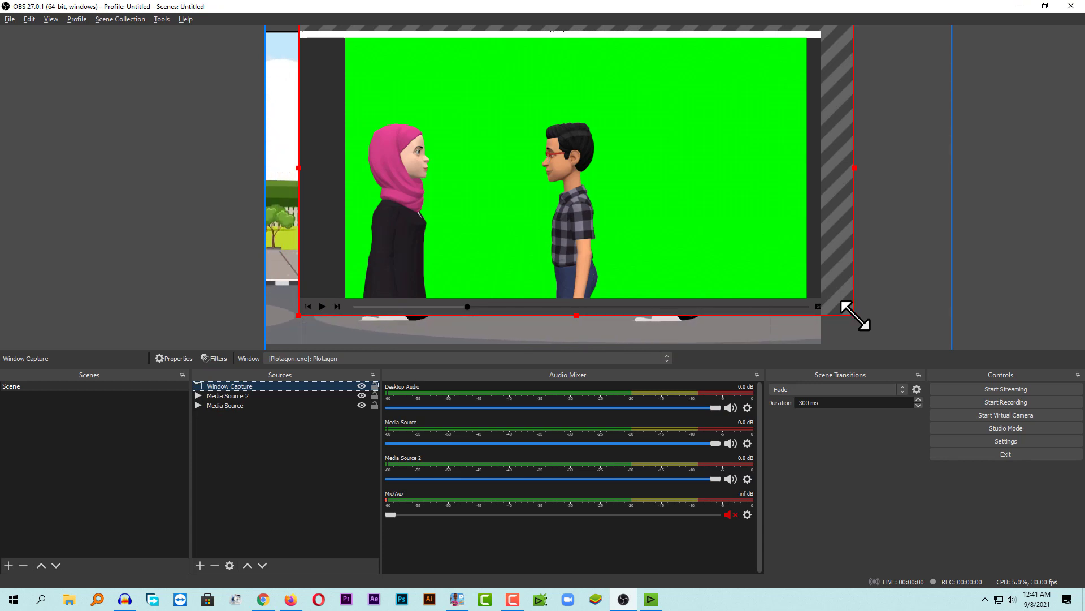
left_click_drag(767, 288, 472, 282)
left_click_drag(306, 50, 356, 149)
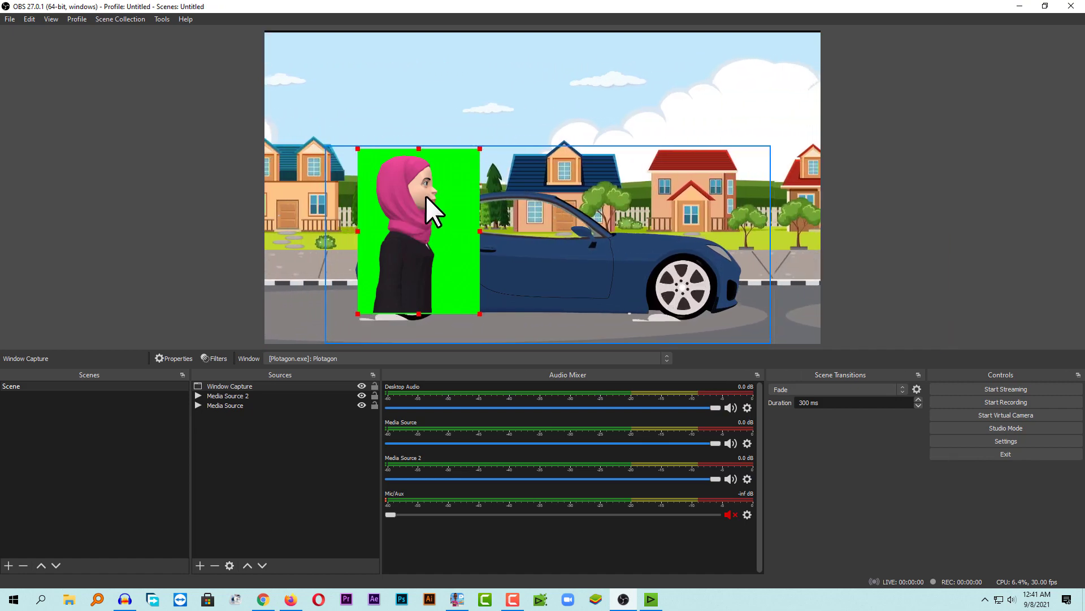
Move the cropped window capture slightly up and to the left over the rear of the car.
left_click(249, 385)
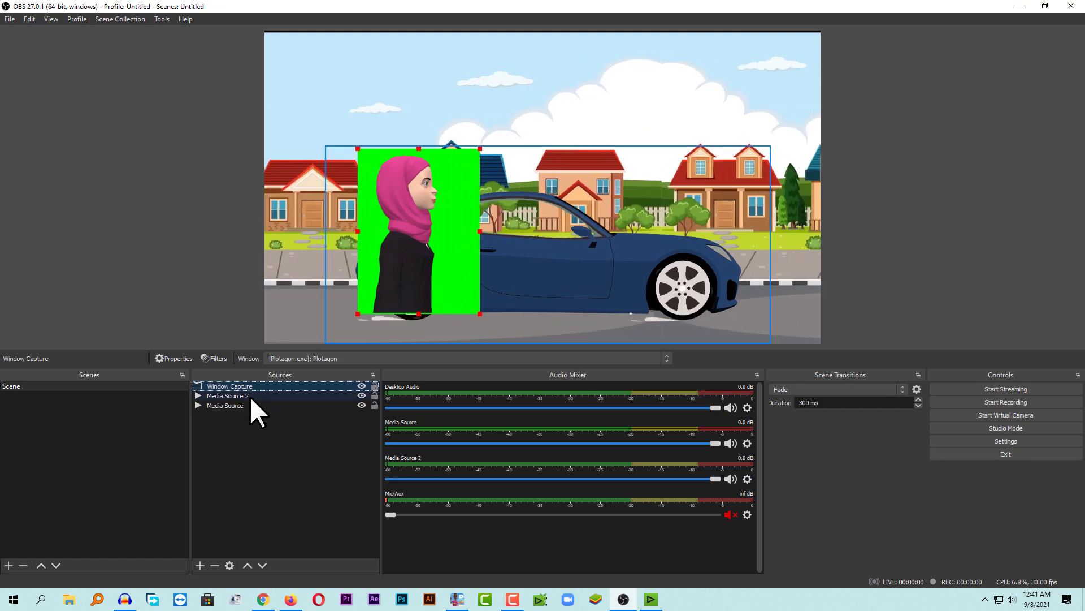
left_click(228, 395)
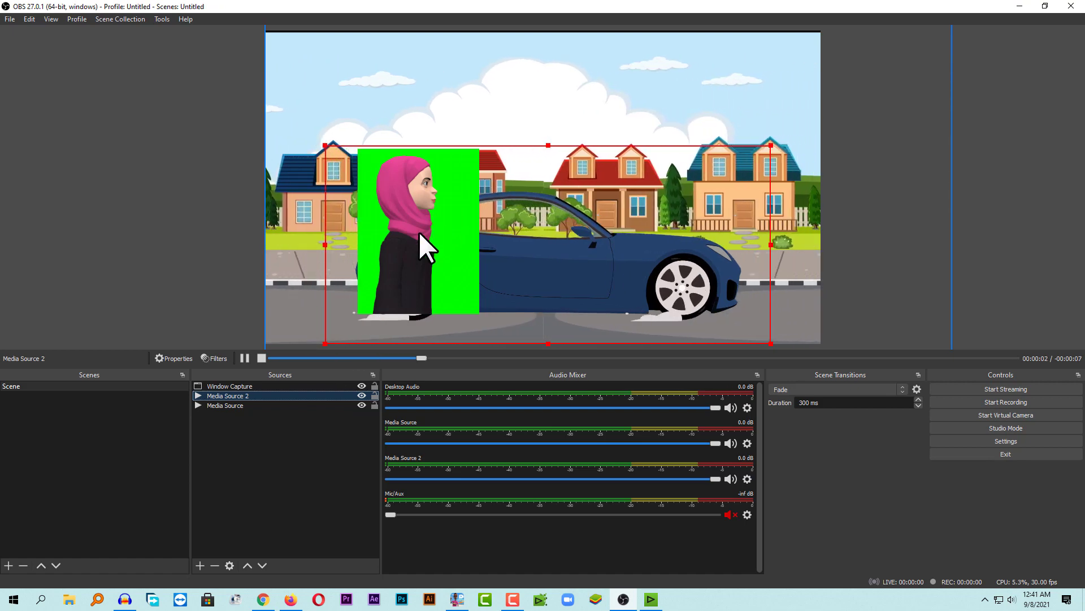
left_click(266, 385)
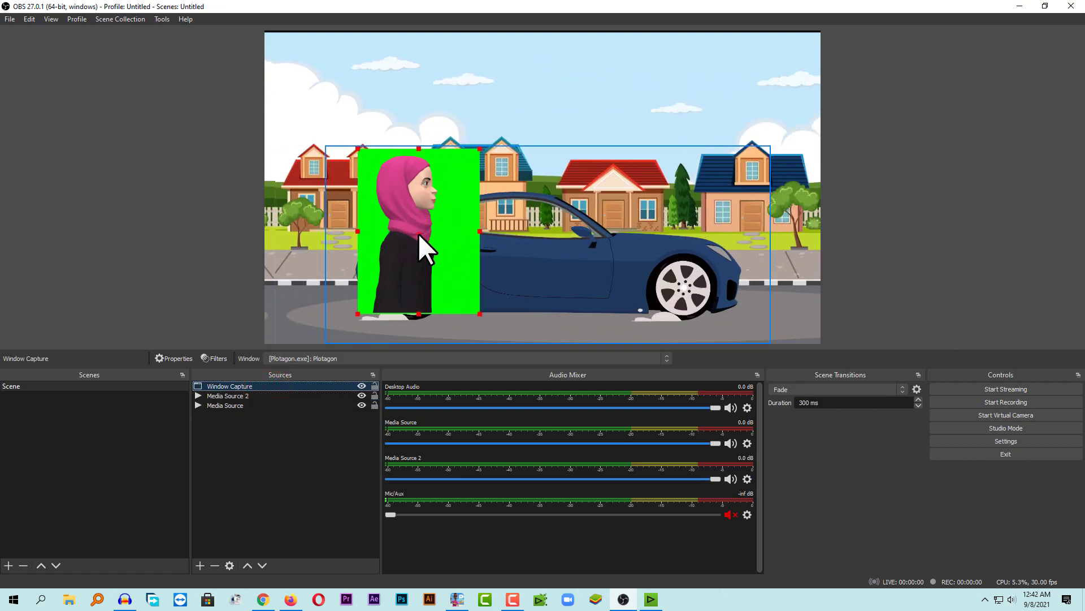
left_click_drag(419, 233, 405, 220)
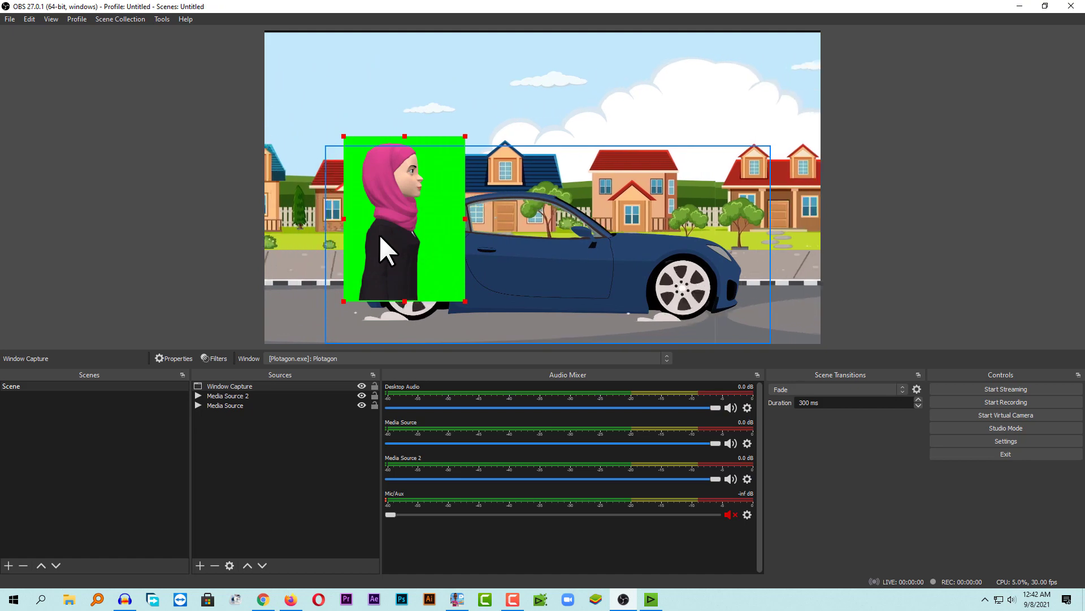
Copy the filters from Media Source 2 and paste them onto the Window Capture source.
left_click(225, 395)
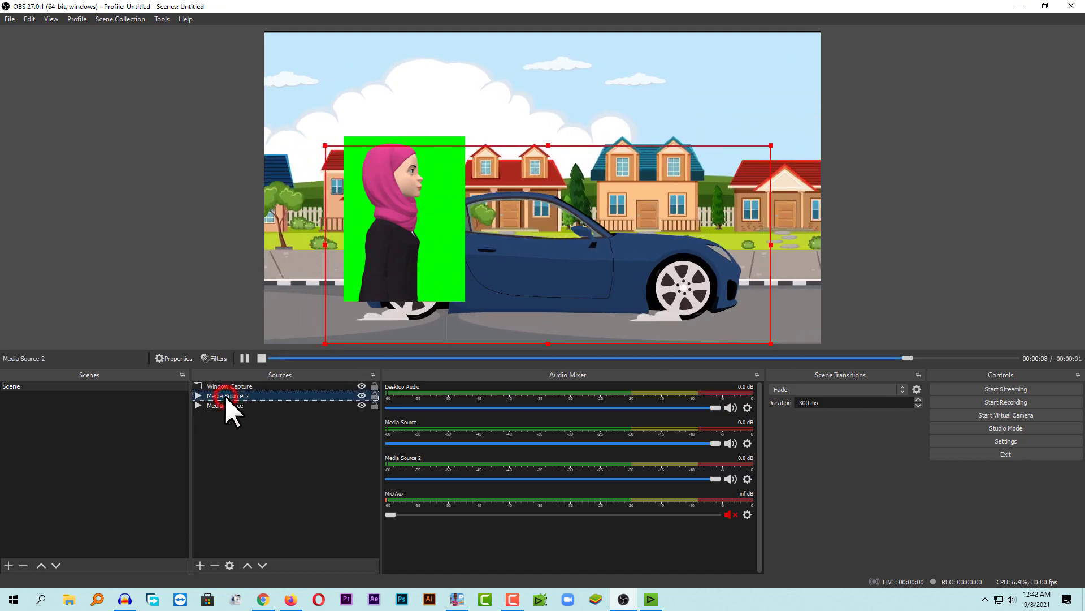
right_click(225, 395)
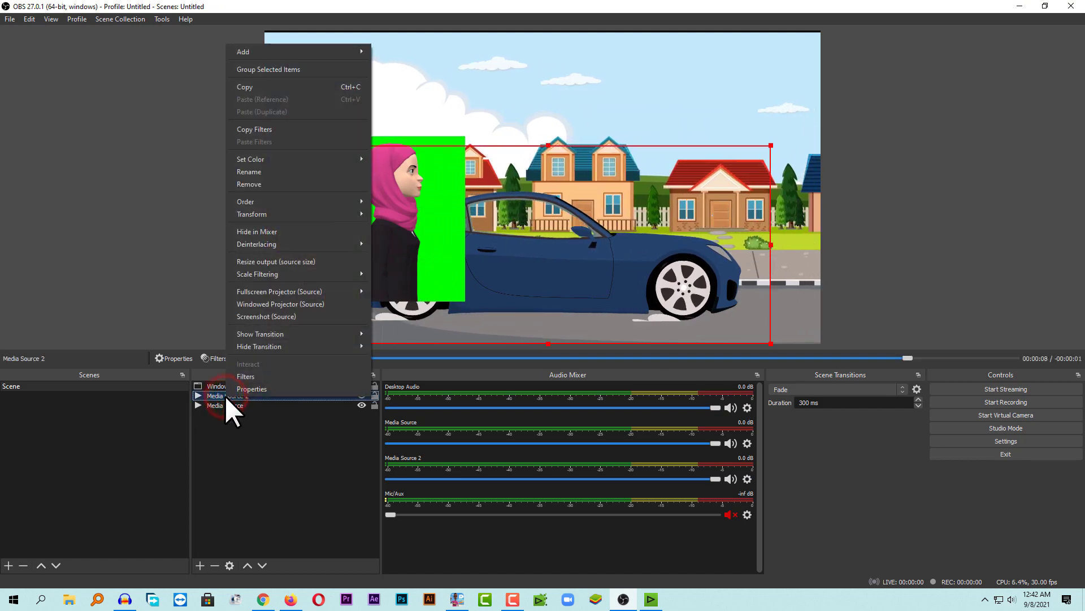
left_click(253, 131)
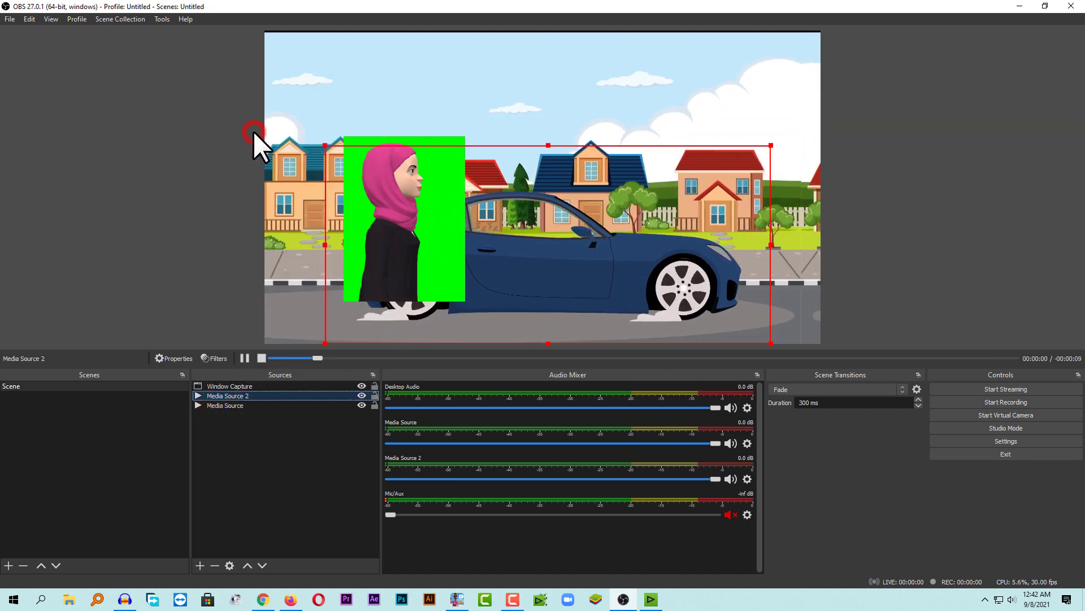
left_click(223, 385)
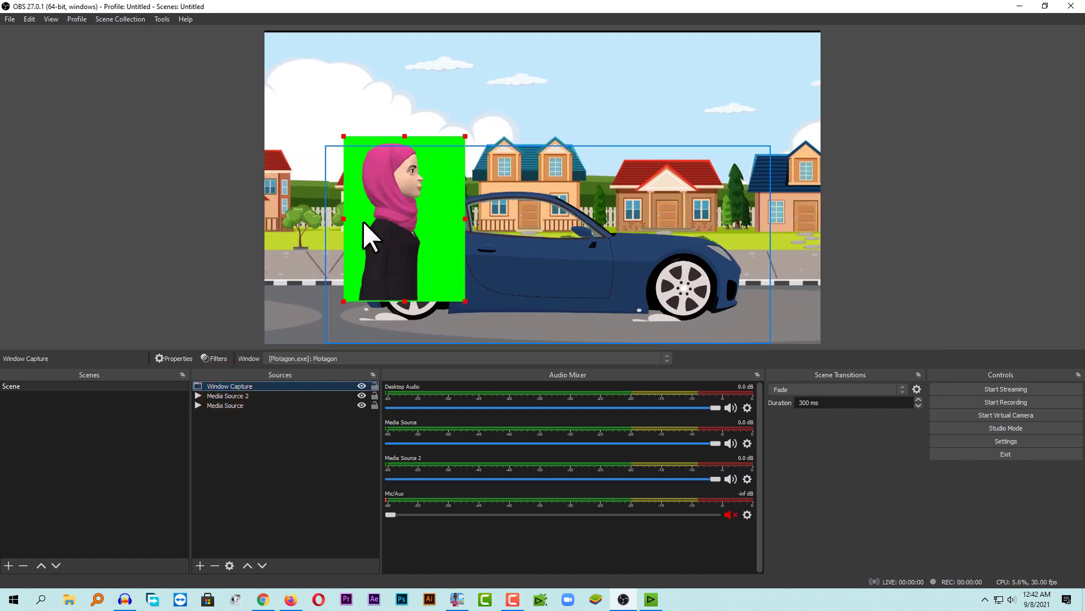
right_click(227, 388)
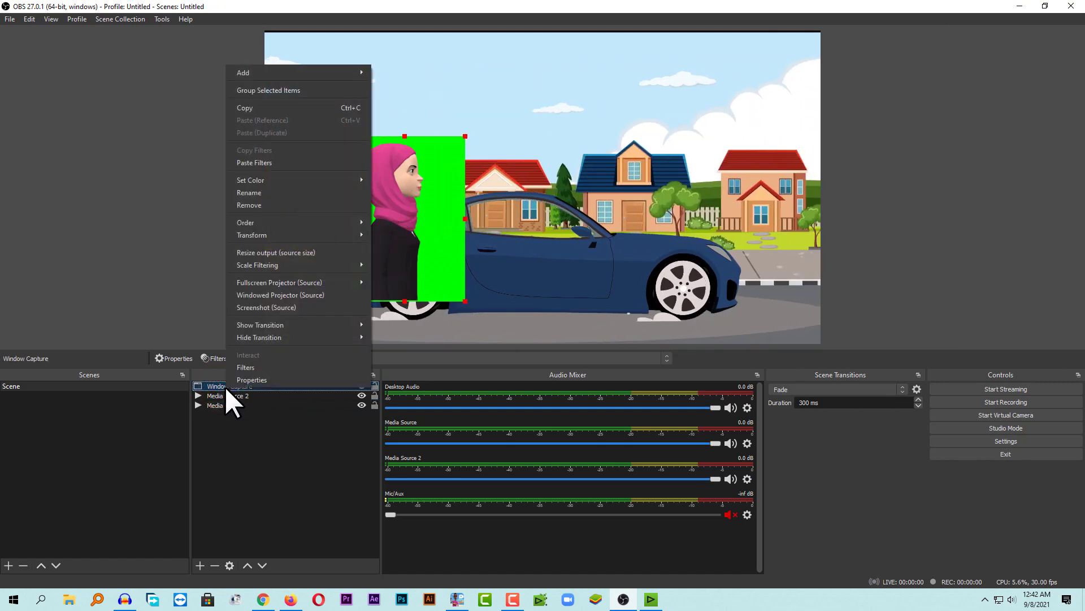
left_click(296, 162)
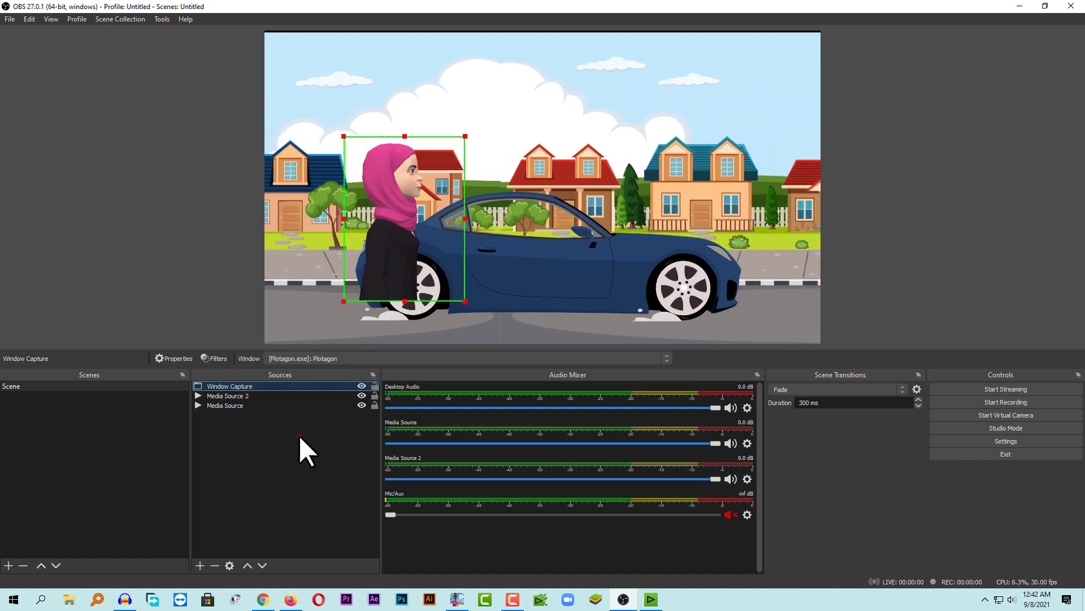
left_click(299, 436)
Shrink the woman's window capture and place it in the rear part of the car's side window.
left_click(239, 388)
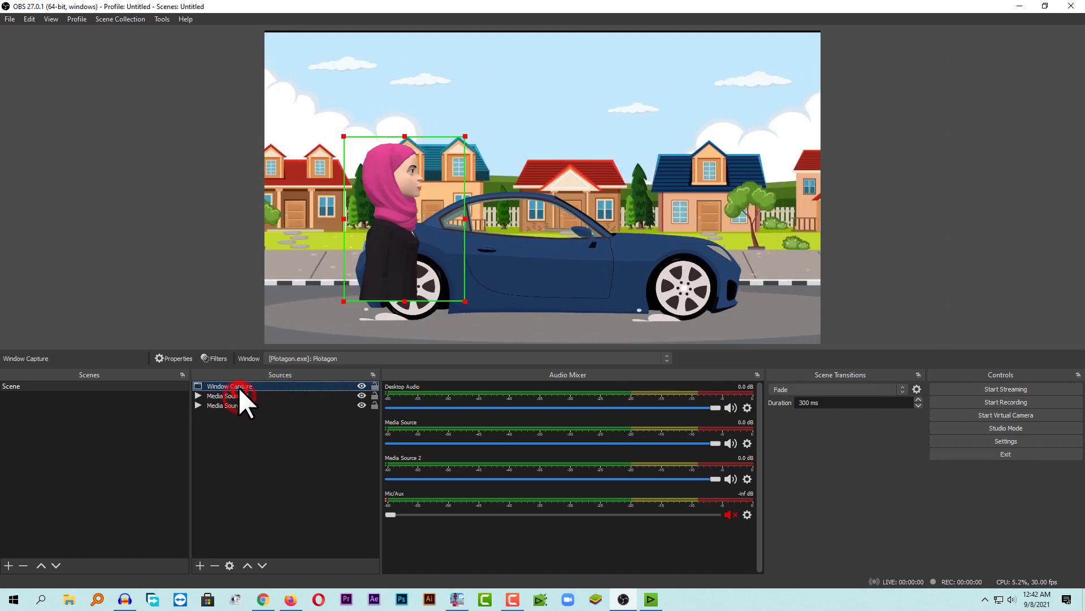
left_click(415, 214)
left_click_drag(464, 302, 496, 239)
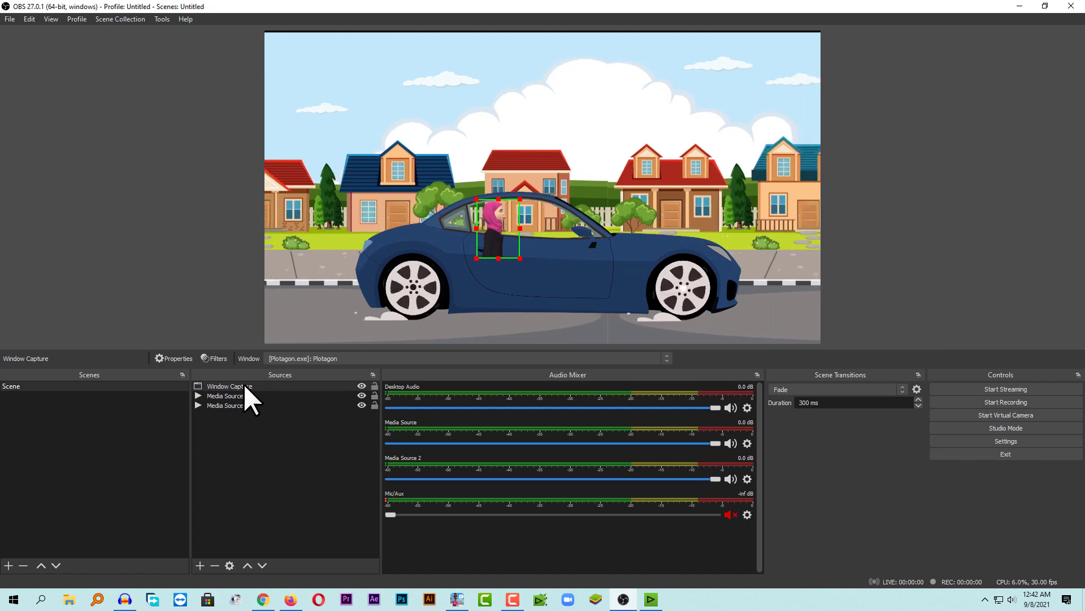
Duplicate the Window Capture source and move the copy forward to the front end of the car window.
left_click(226, 385)
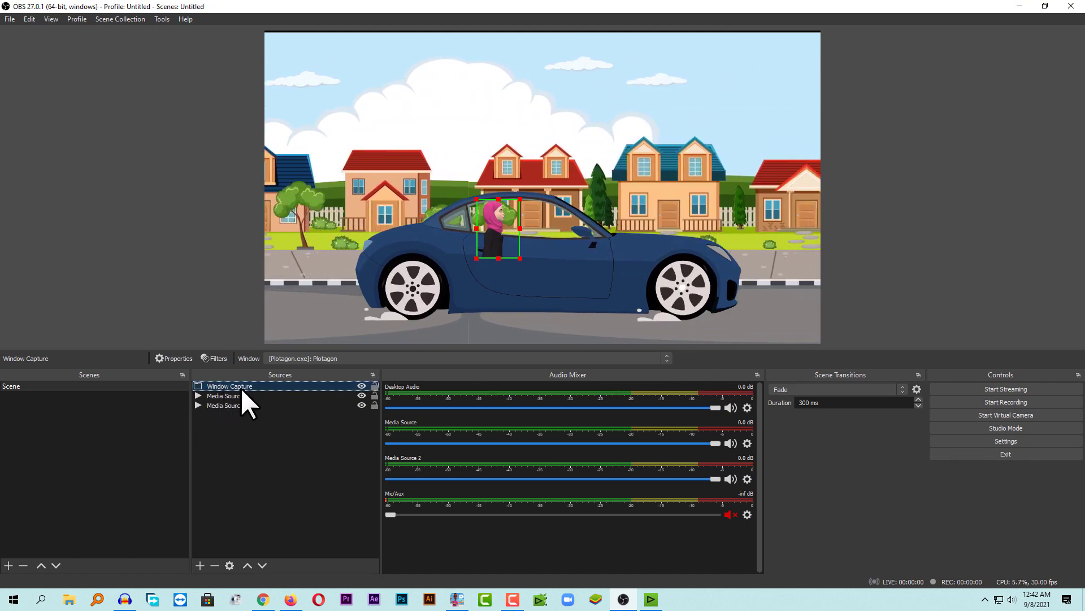
key("ctrl+v")
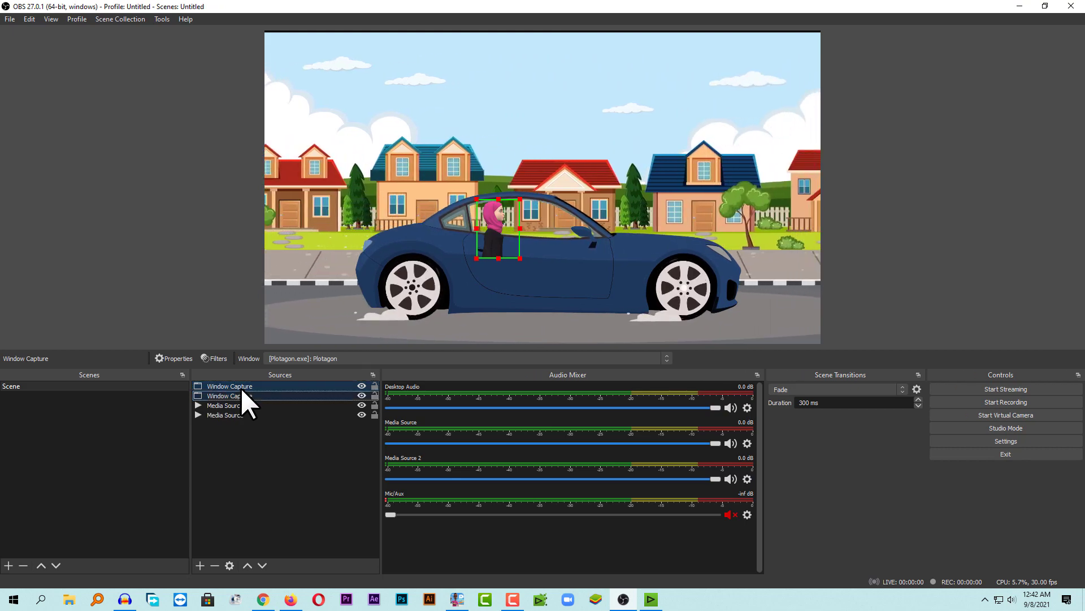
left_click(233, 396)
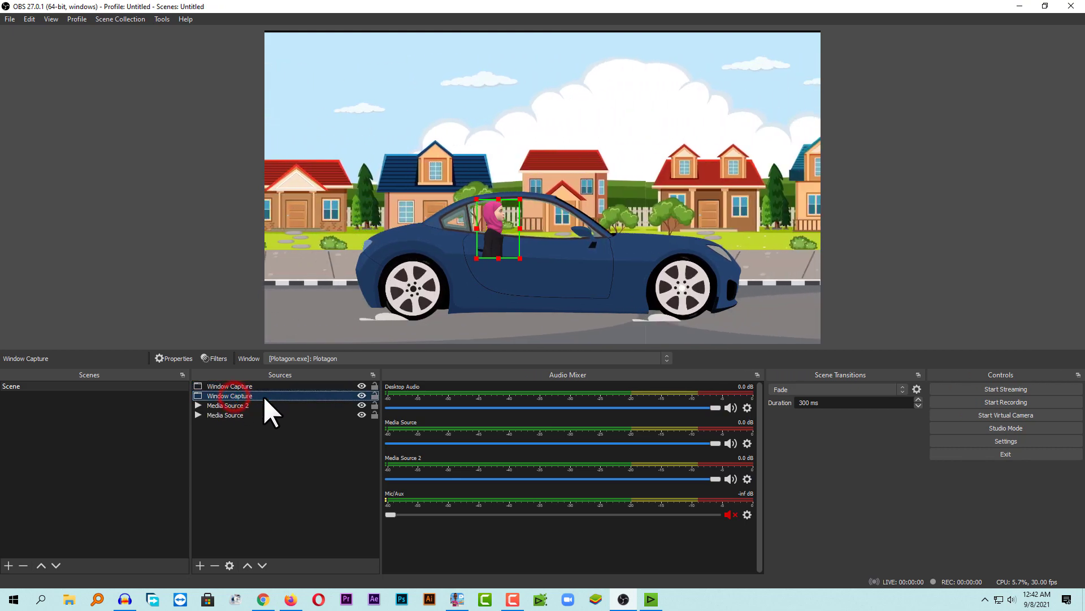
left_click(226, 385)
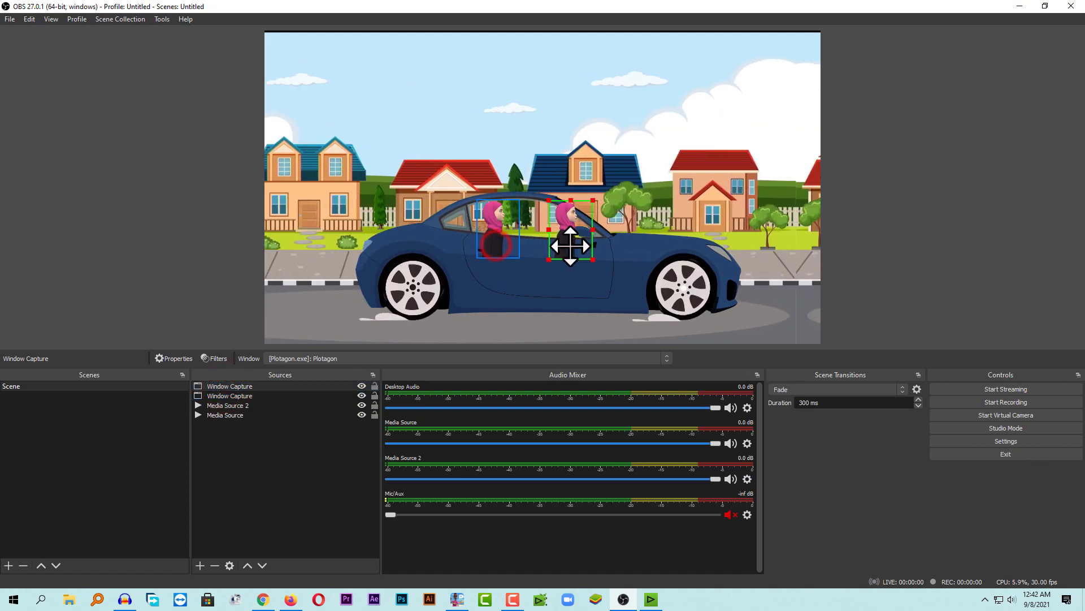
left_click_drag(569, 246, 574, 246)
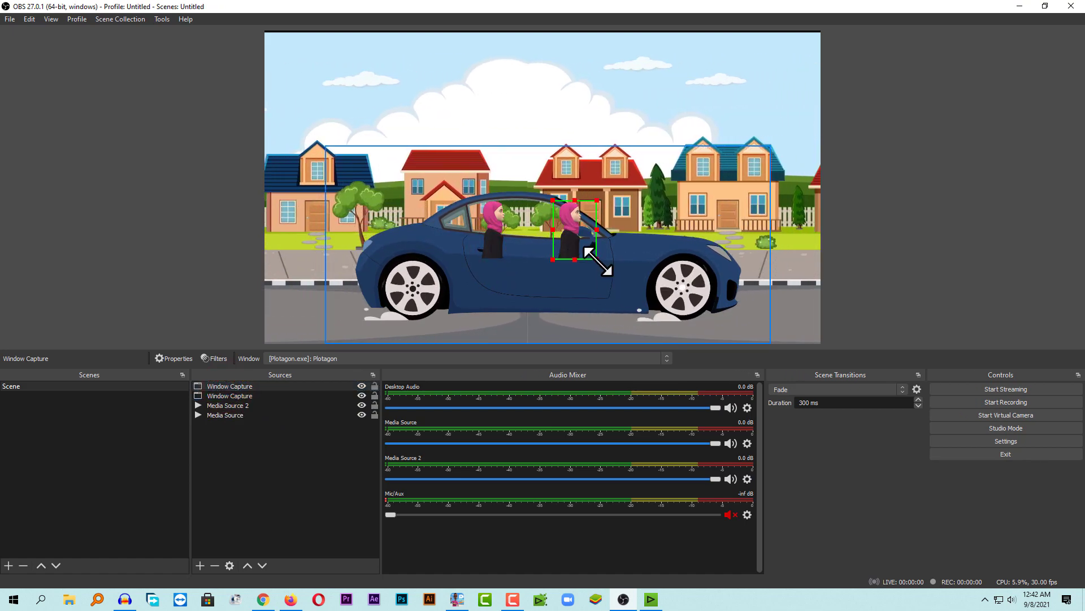
Re-crop the duplicated window capture to show only the man in the plaid shirt and place it beside the woman in the car window.
key("alt")
left_click_drag(600, 260, 740, 300)
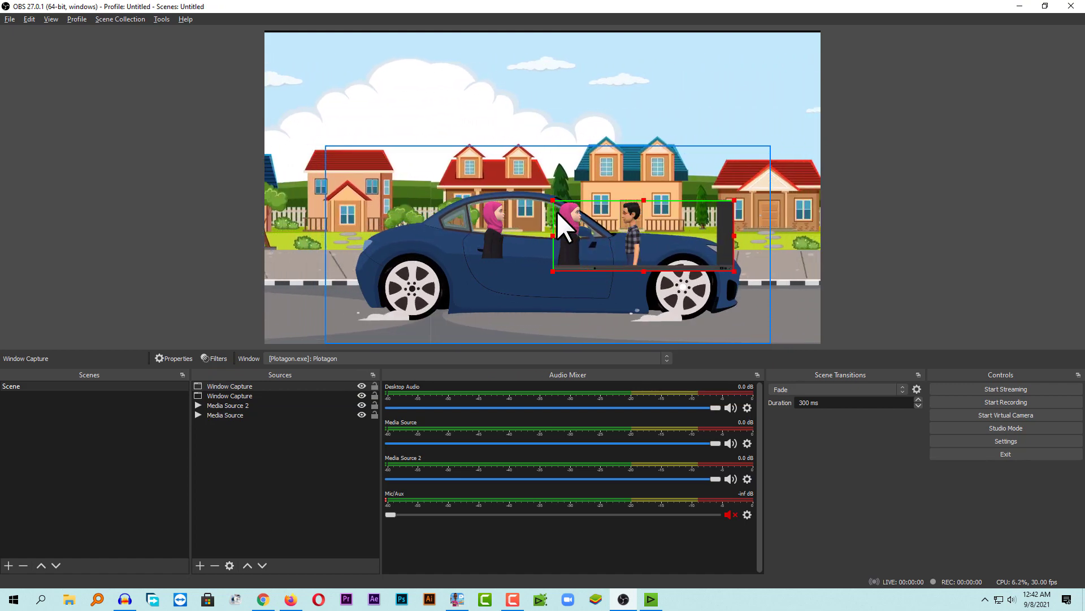
left_click_drag(553, 200, 609, 201)
left_click_drag(734, 271, 528, 224)
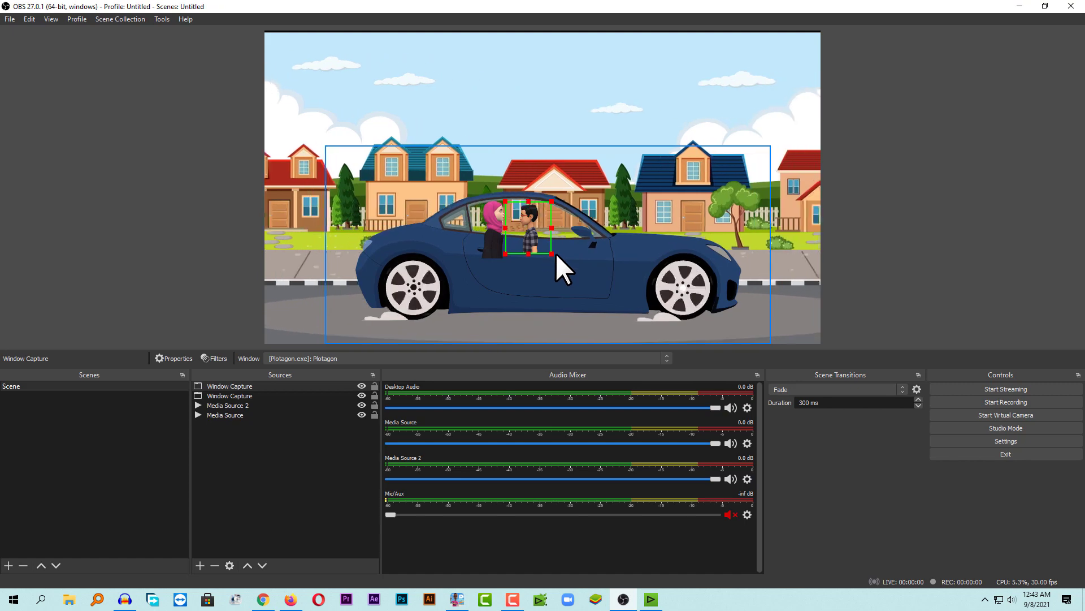
left_click(225, 384)
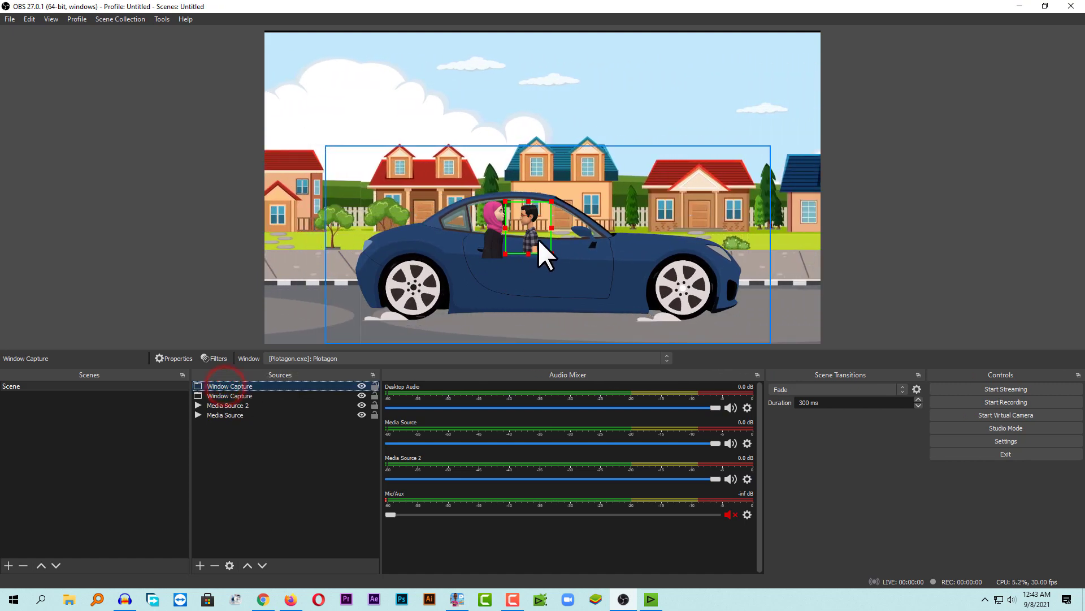
Flip the man's Window Capture source horizontally so he faces the front of the car.
right_click(229, 385)
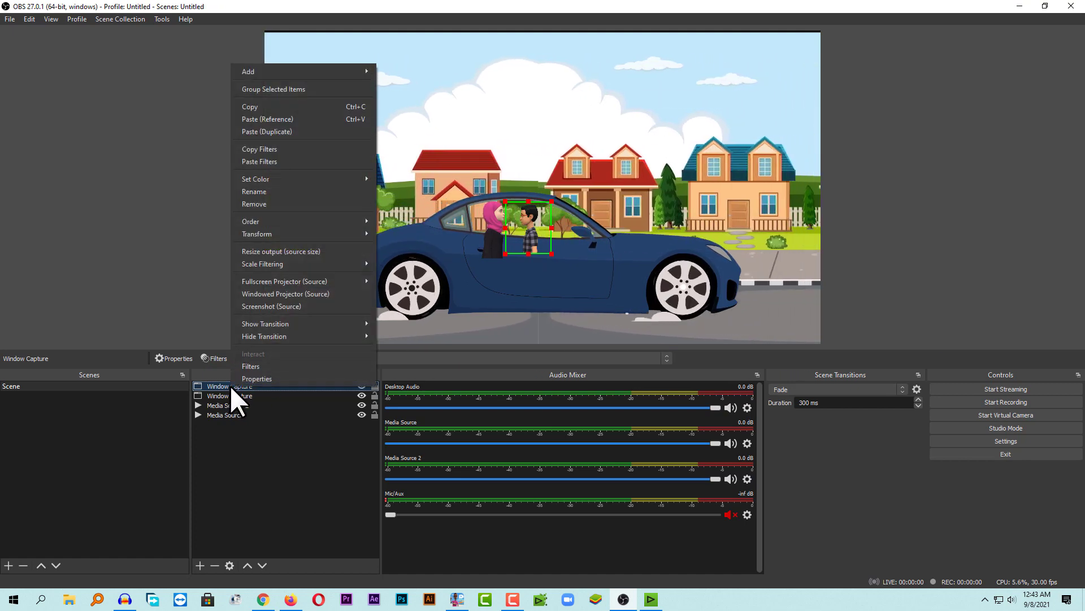
mouse_move(297, 233)
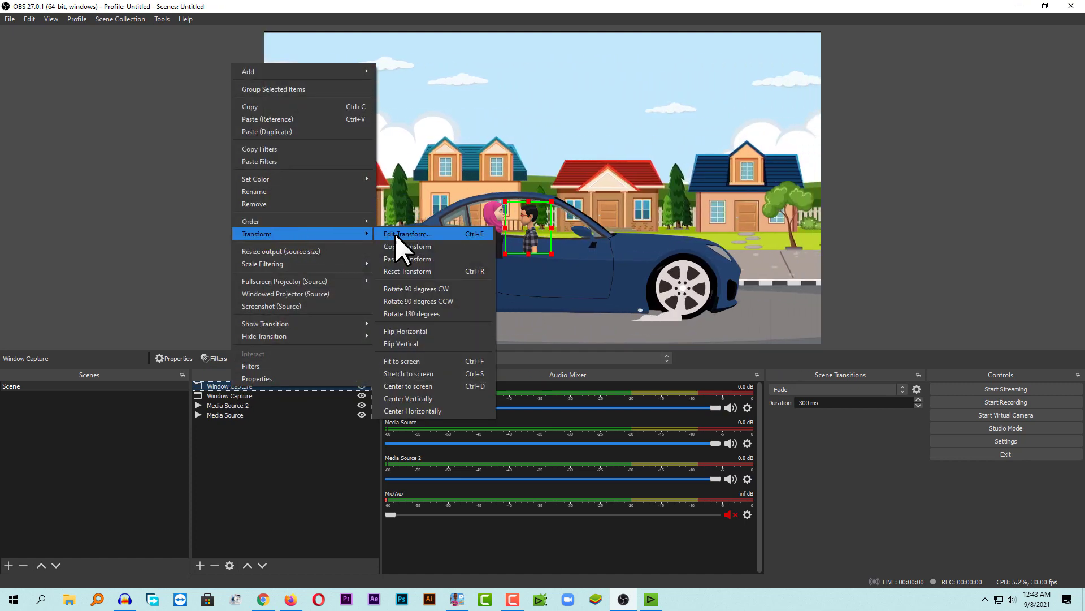
left_click(418, 330)
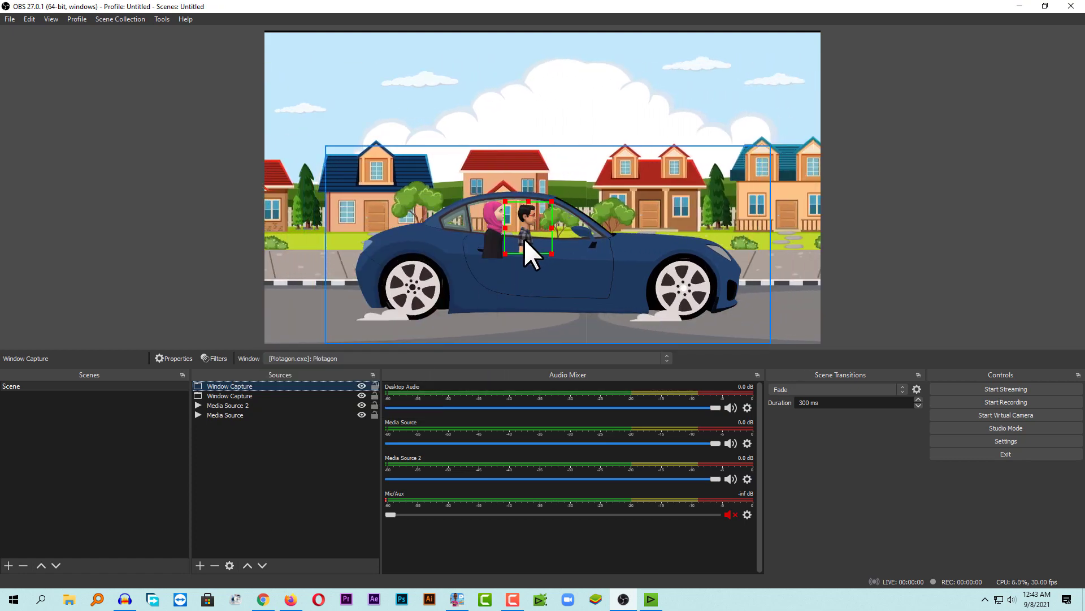
Enlarge the man's and the woman's window captures and position both characters as seated passengers in the car window.
mouse_move(536, 243)
left_mouse_down()
mouse_move(551, 244)
mouse_move(544, 278)
mouse_move(542, 255)
left_mouse_up()
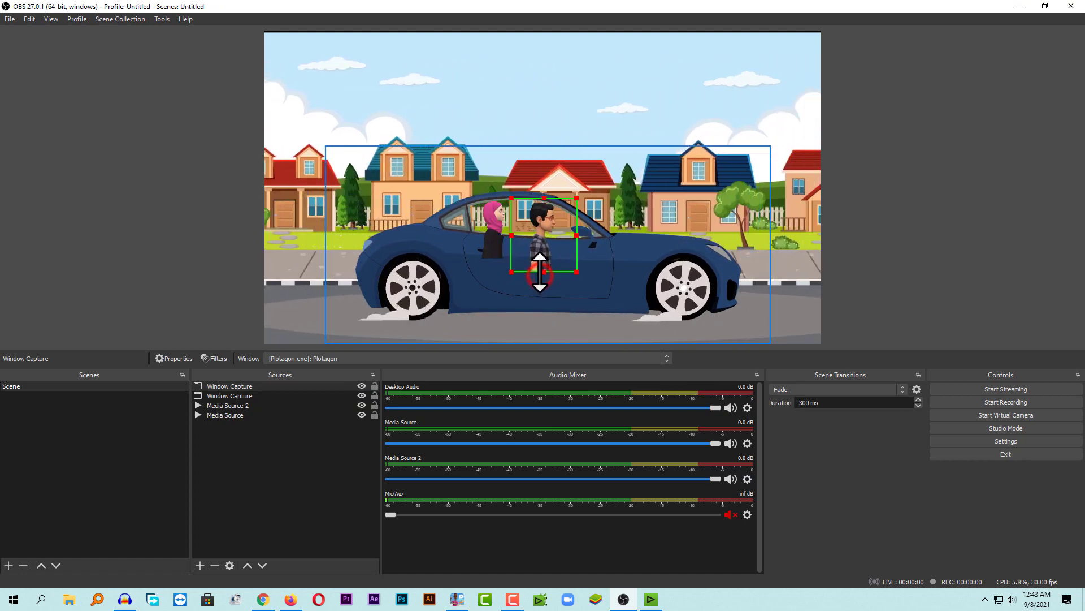
left_click(489, 257)
left_click_drag(492, 259, 491, 254)
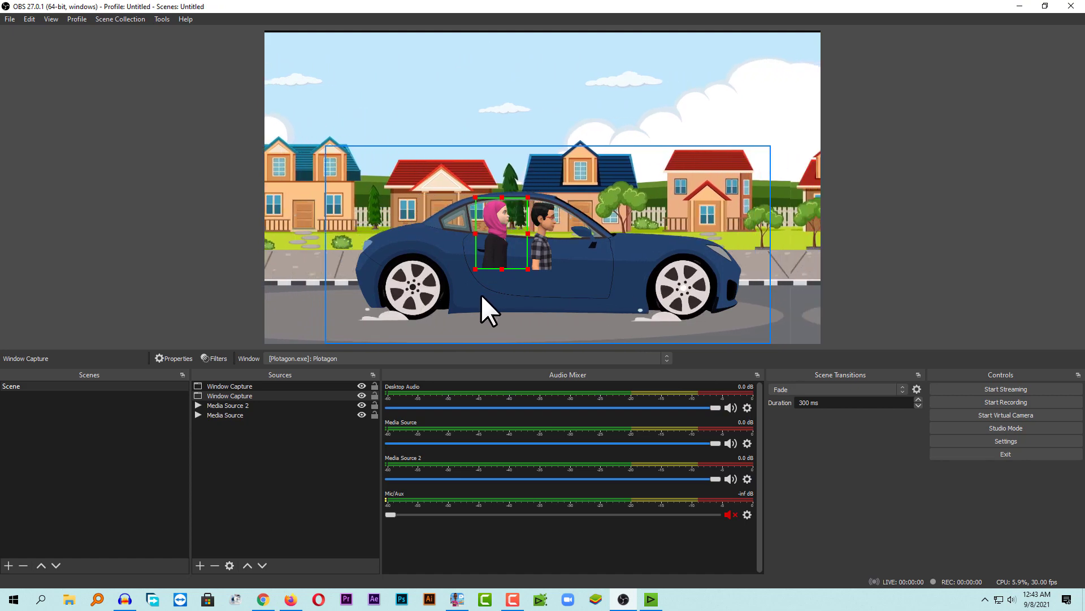
Move Media Source 2 above both Window Capture sources so the car body covers the characters' lower bodies.
left_click(653, 267)
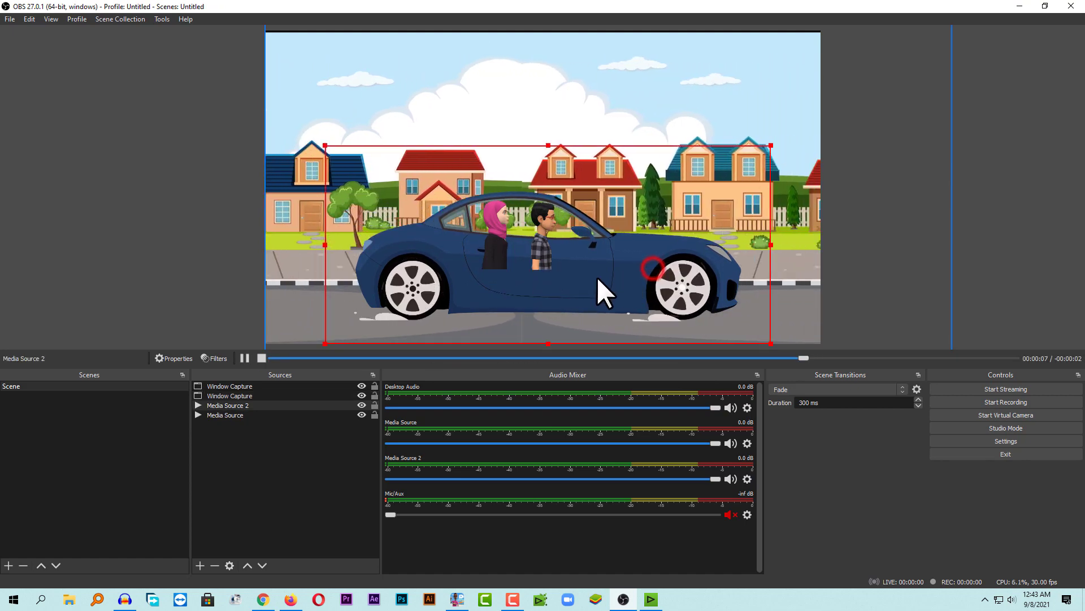
left_click(234, 387)
left_click(240, 415)
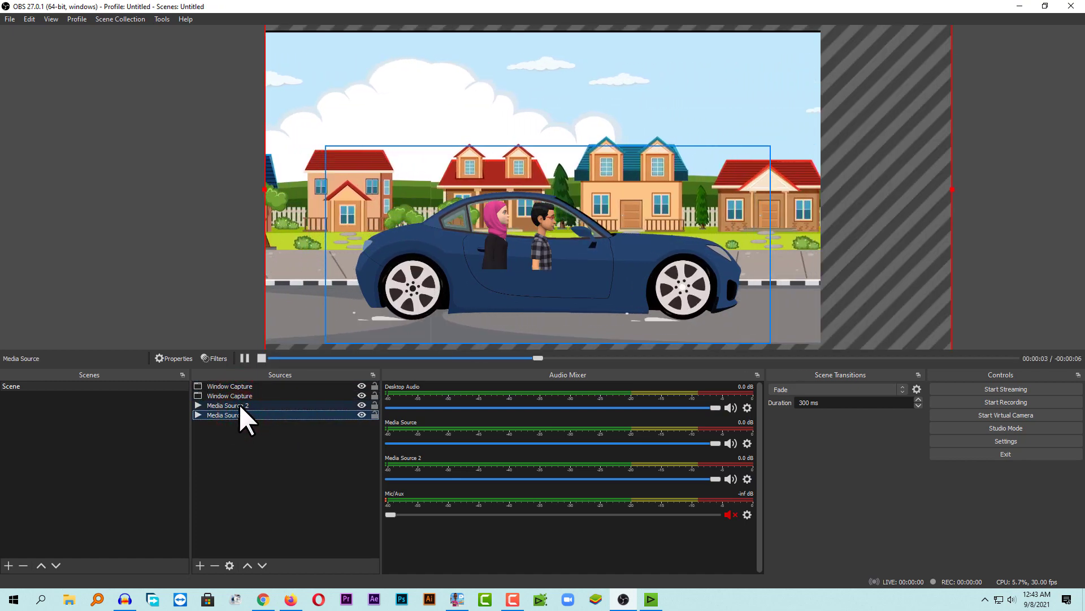
left_click(240, 405)
left_click(228, 394)
left_click(229, 386)
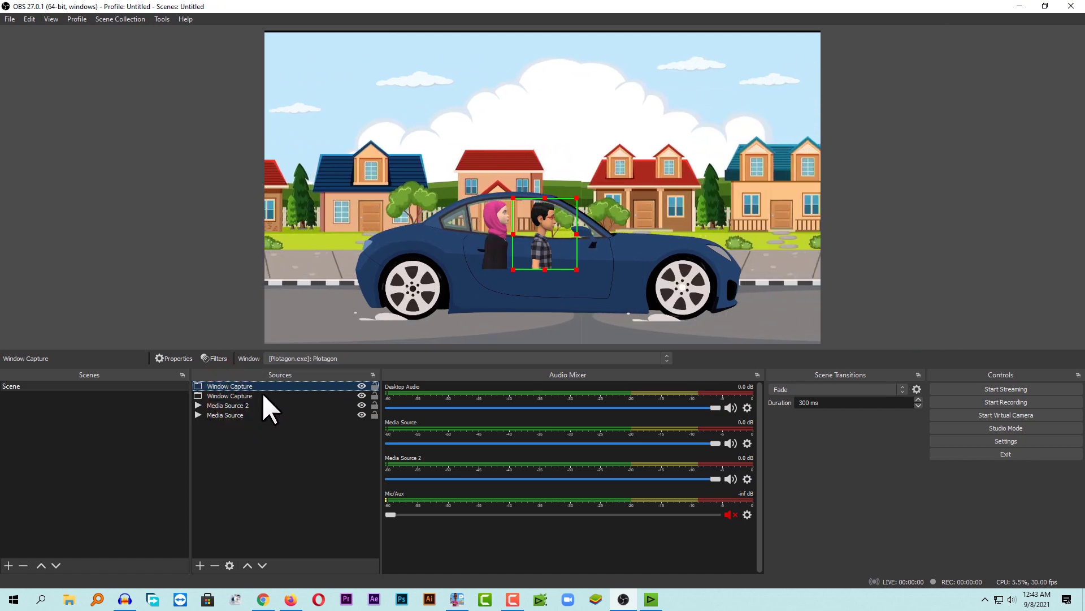
left_click(231, 406)
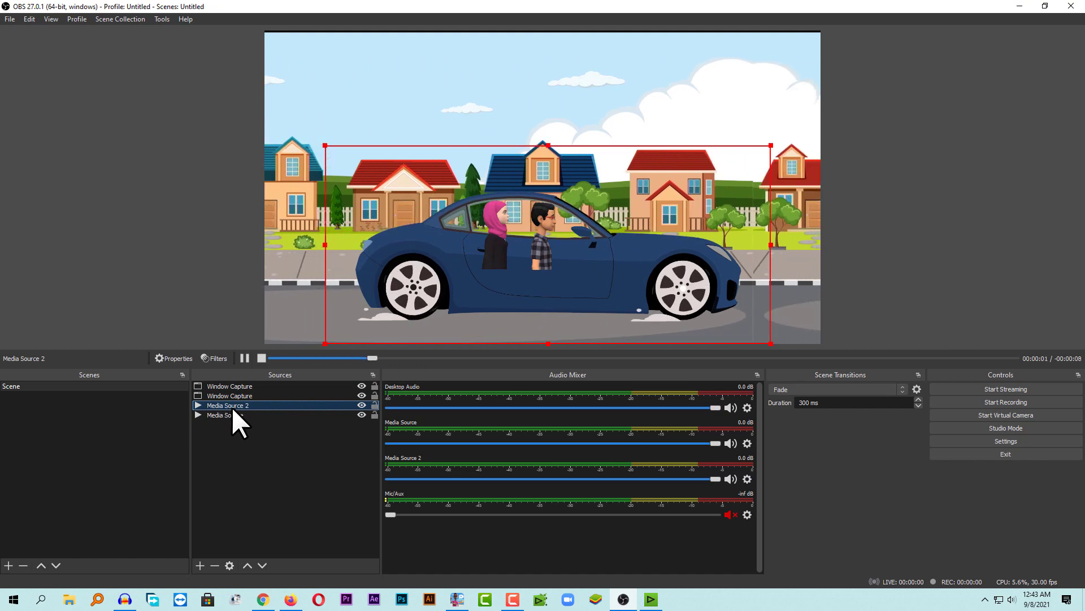
left_click_drag(236, 405, 239, 381)
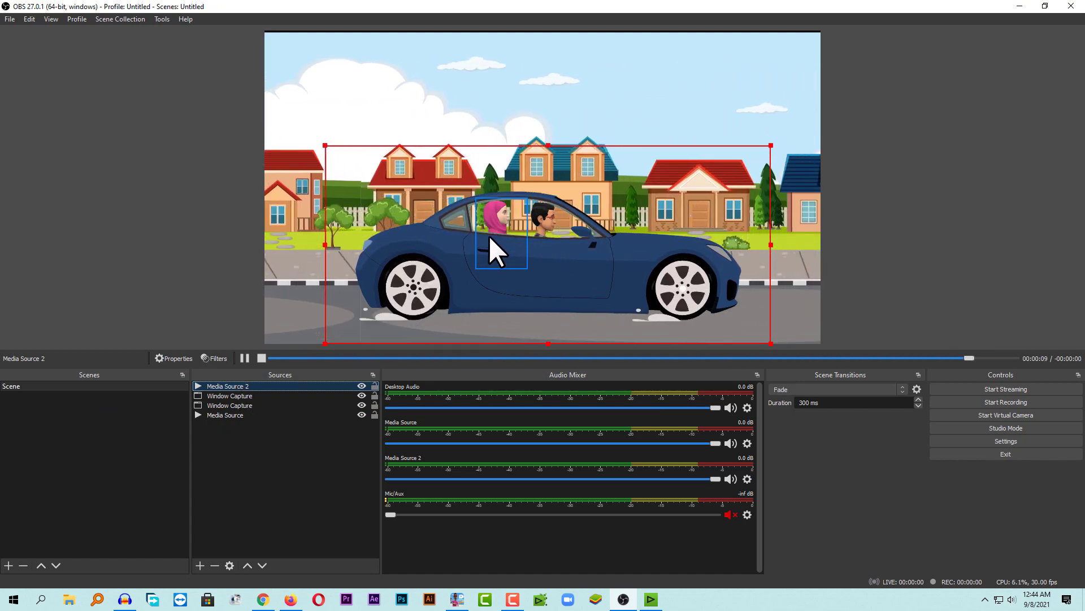
left_click(273, 449)
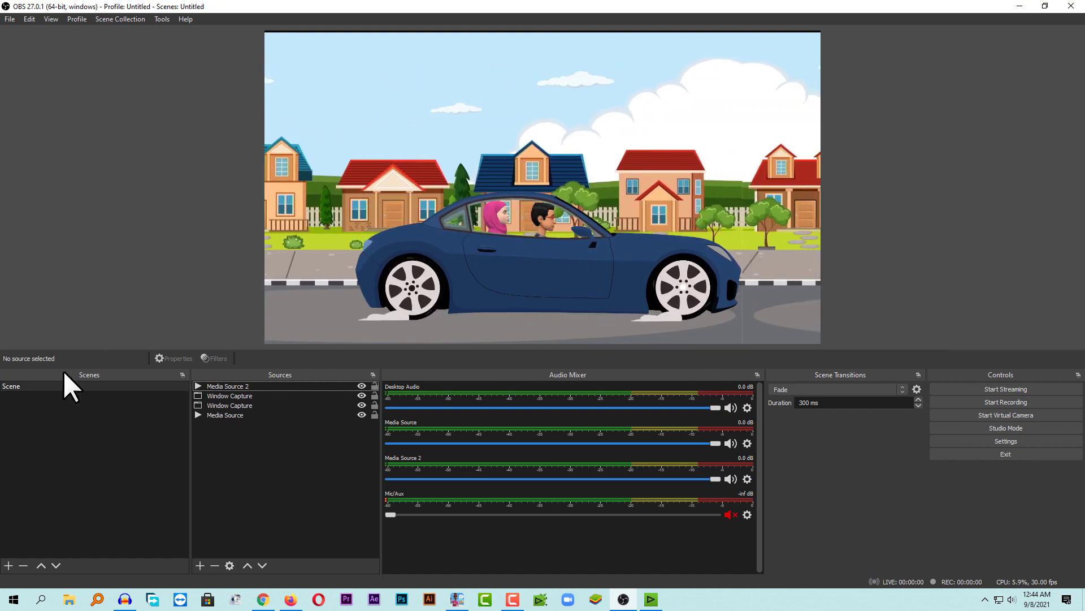
Create a new scene named Scene 2 and add the existing Scene to it as a source.
left_click(28, 384)
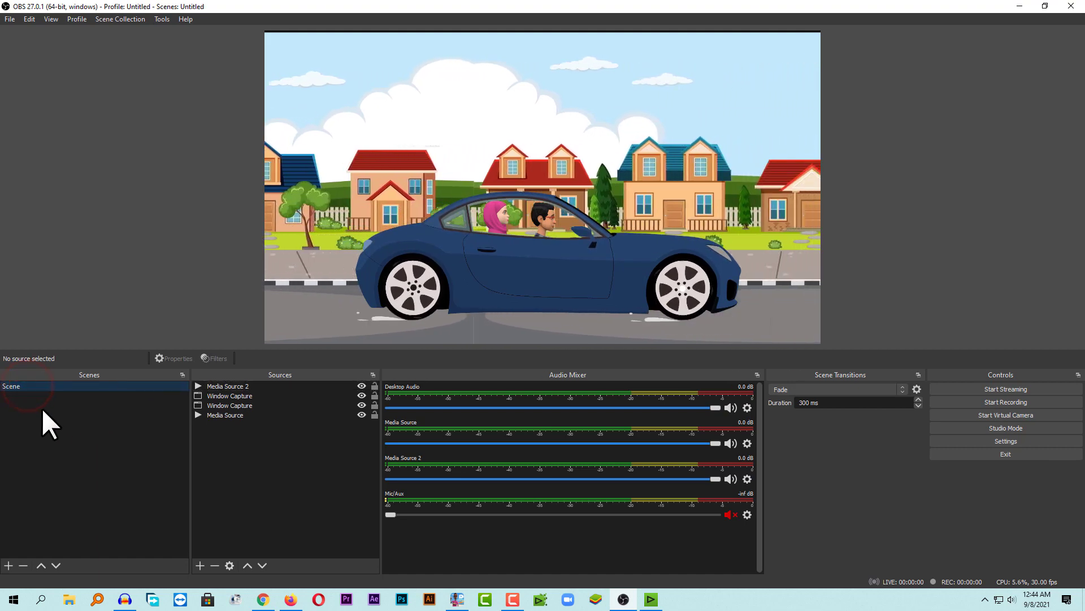
left_click(9, 564)
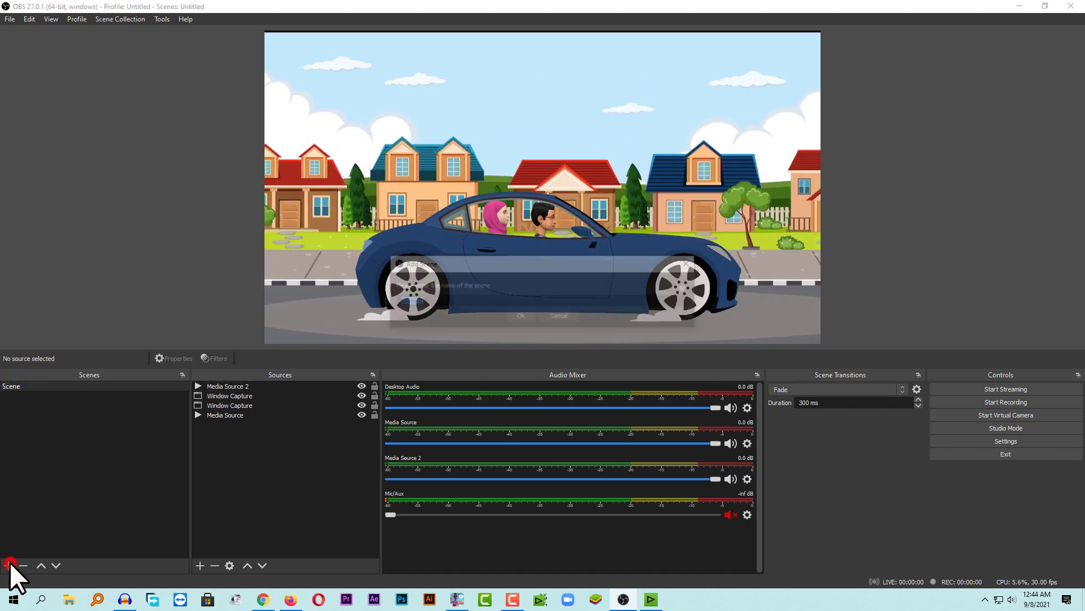
left_click(521, 316)
left_click(15, 395)
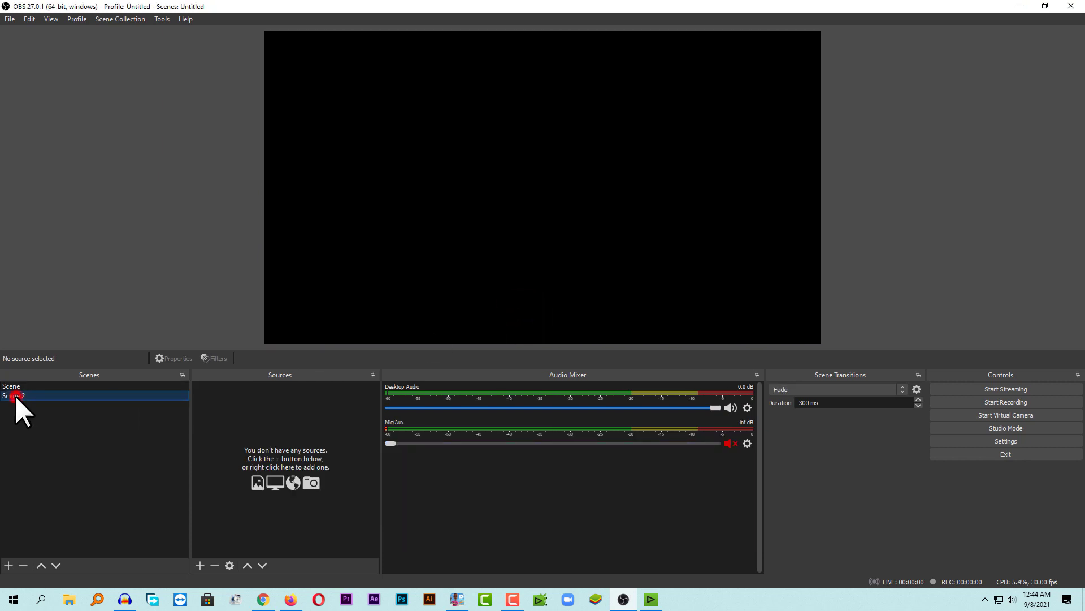
left_click(200, 565)
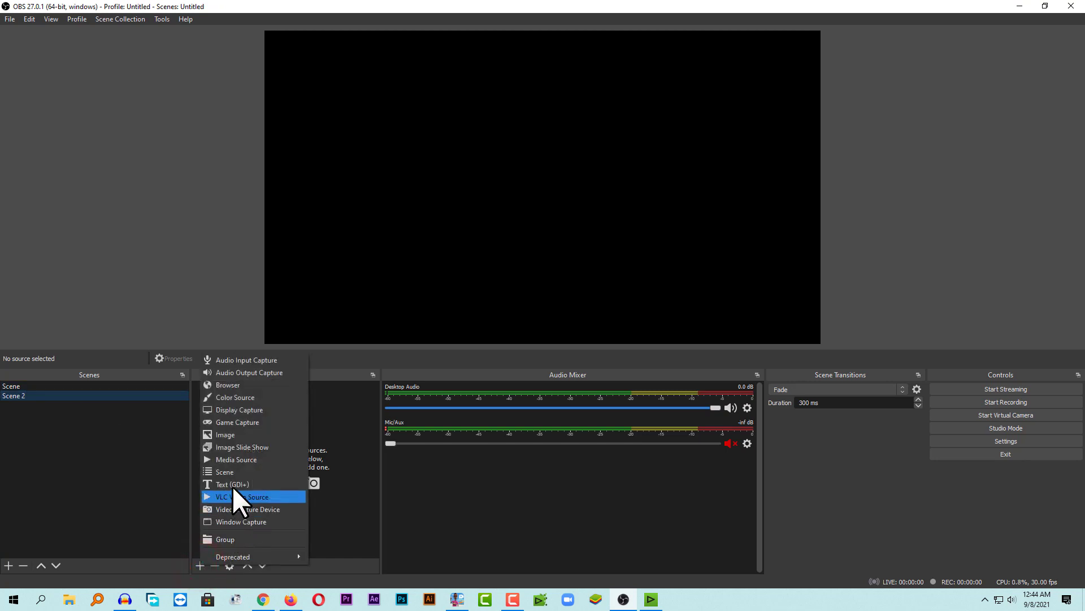
left_click(224, 471)
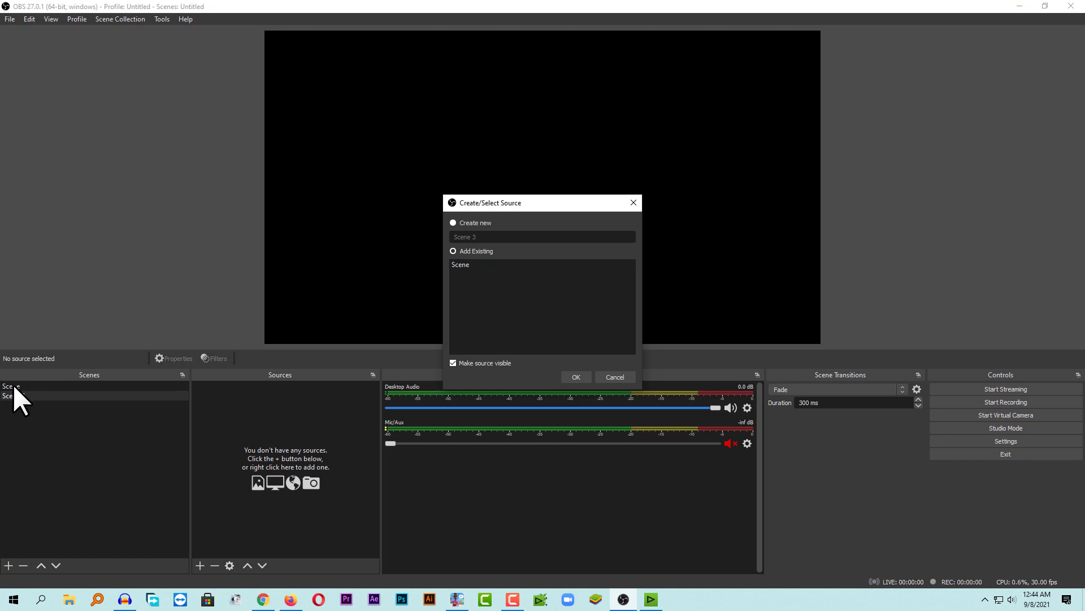
left_click(462, 263)
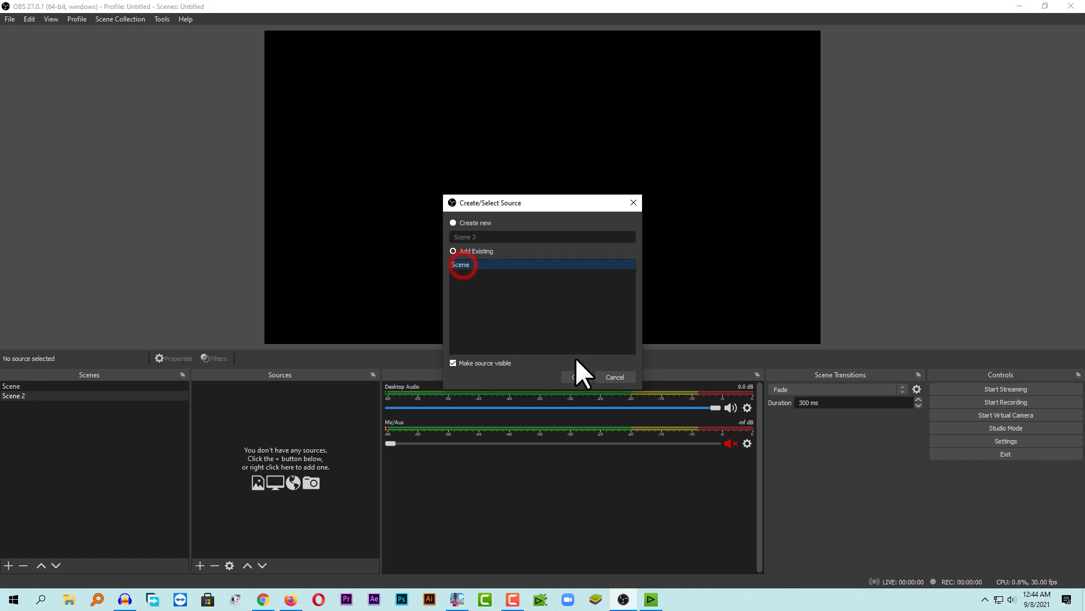
left_click(571, 374)
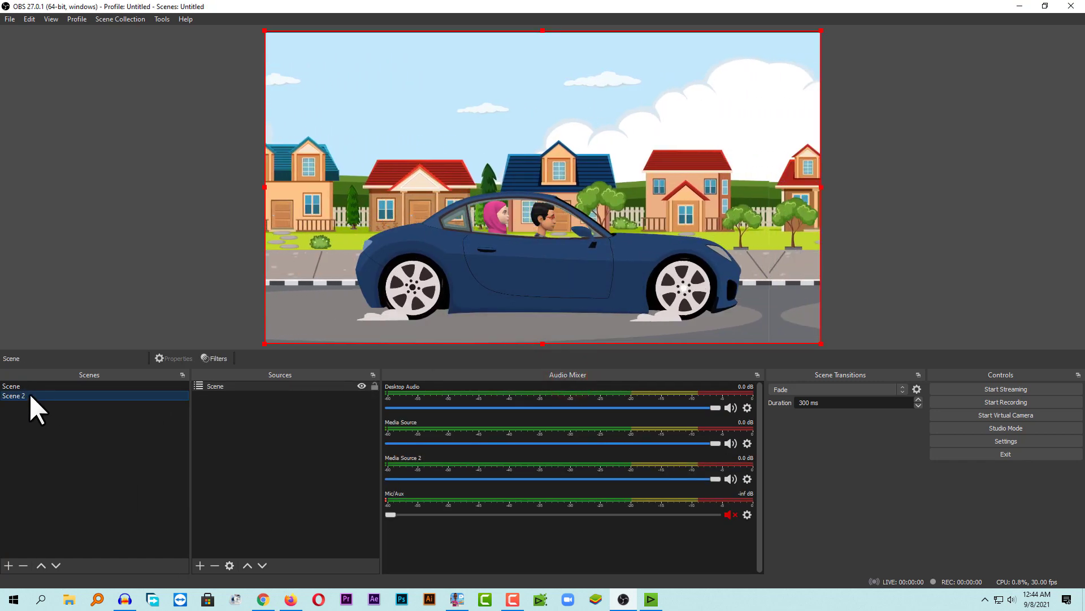
Enlarge the nested Scene source in Scene 2 slightly and reposition it so the car nearly fills the frame.
left_click(543, 345)
mouse_move(543, 345)
left_mouse_down()
mouse_move(523, 340)
mouse_move(514, 311)
mouse_move(536, 386)
mouse_move(577, 443)
mouse_move(459, 280)
mouse_move(535, 433)
mouse_move(516, 395)
left_mouse_up()
left_click_drag(545, 291, 495, 259)
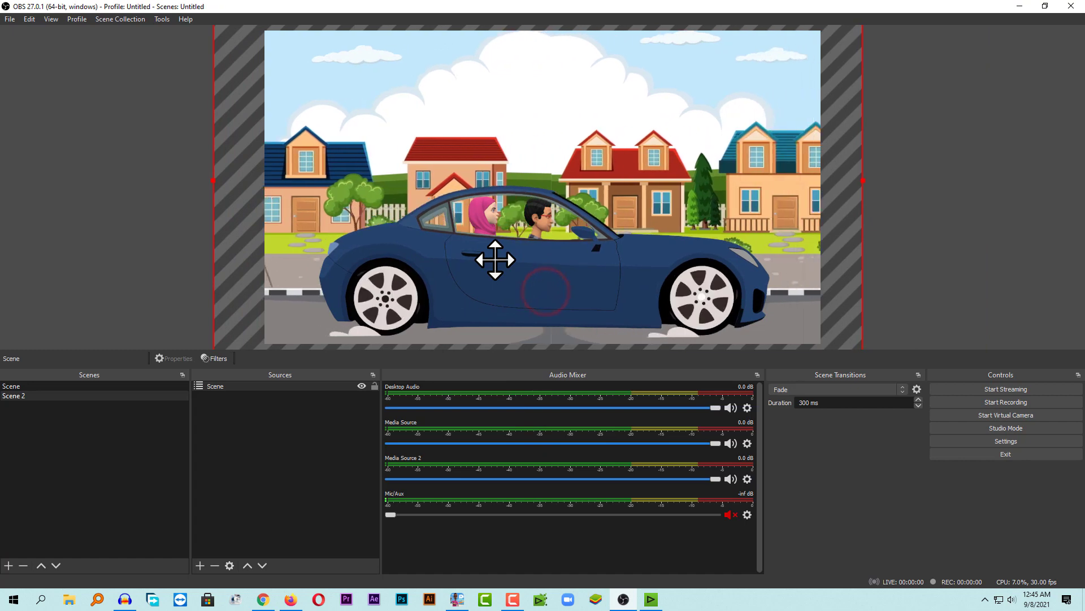
left_click_drag(861, 178, 896, 177)
left_click_drag(701, 223, 679, 219)
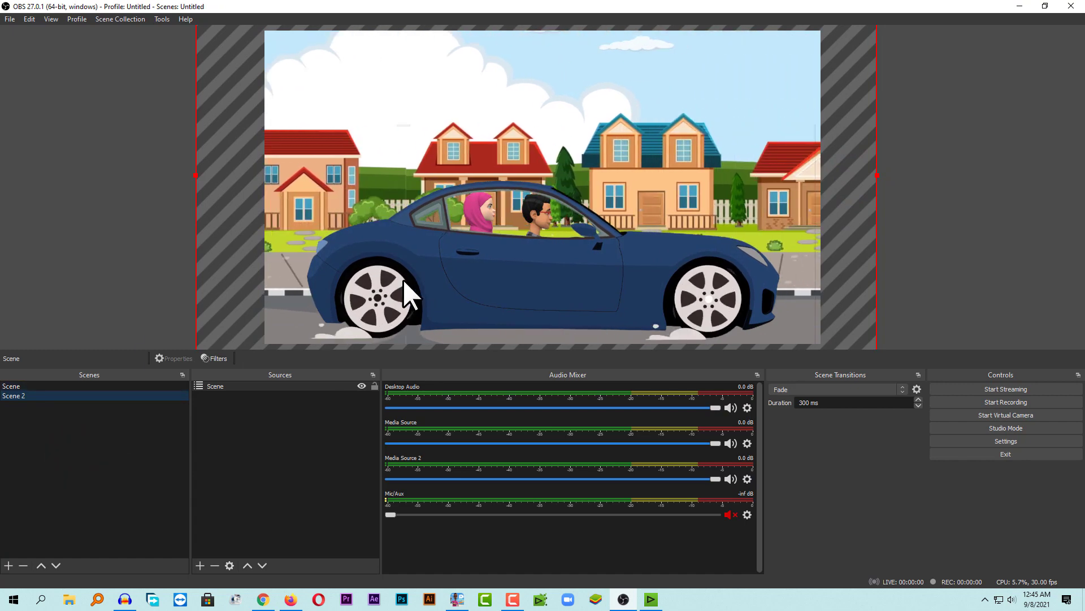
Create a new scene named Scene 3 and add the existing Scene to it as a source.
left_click(8, 565)
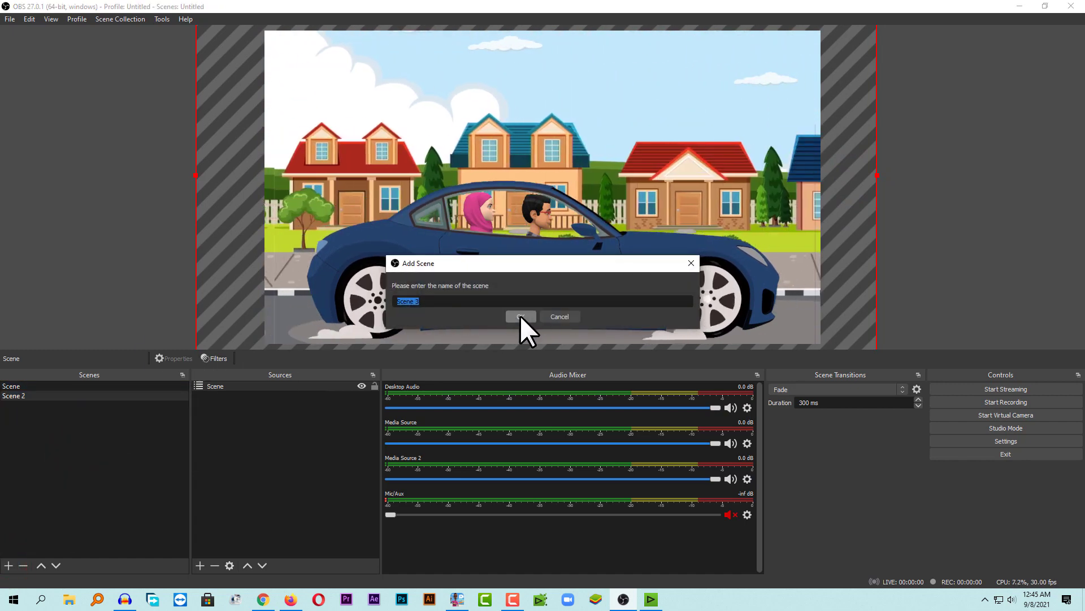
left_click(520, 317)
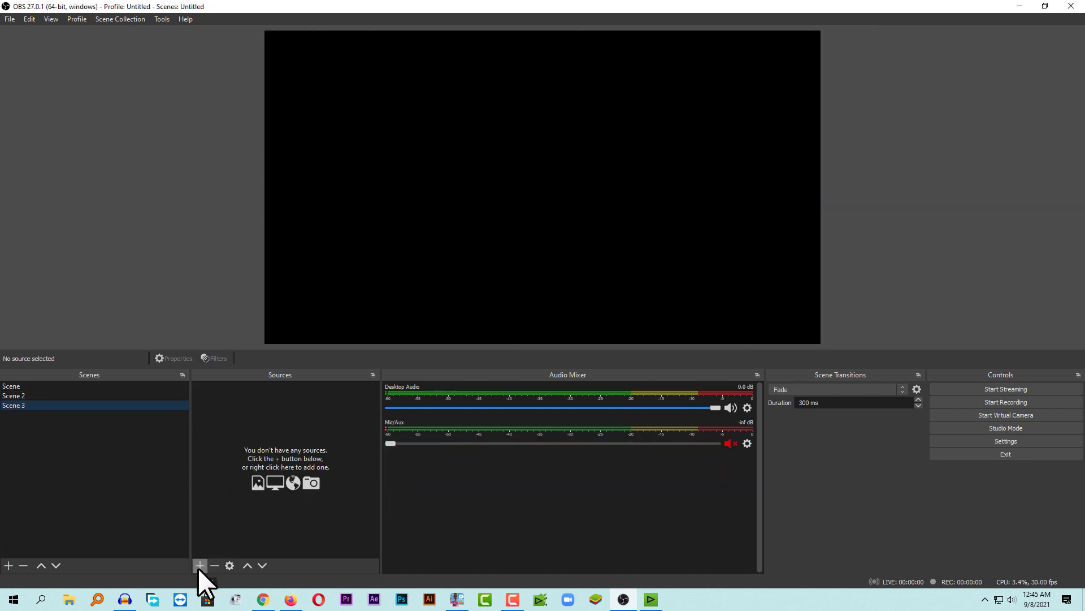
left_click(199, 565)
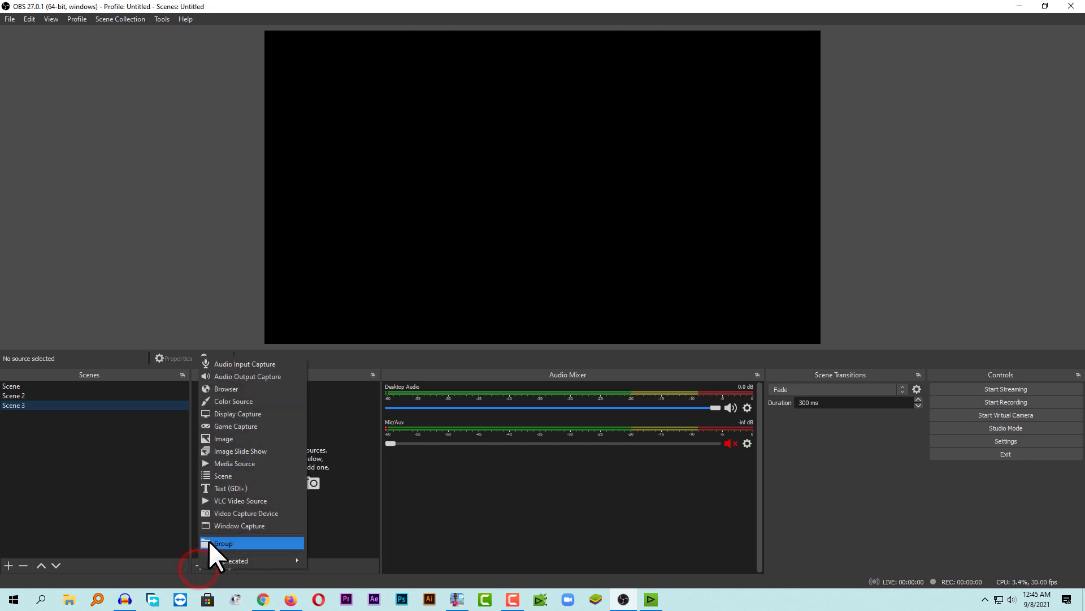
left_click(224, 475)
left_click(463, 264)
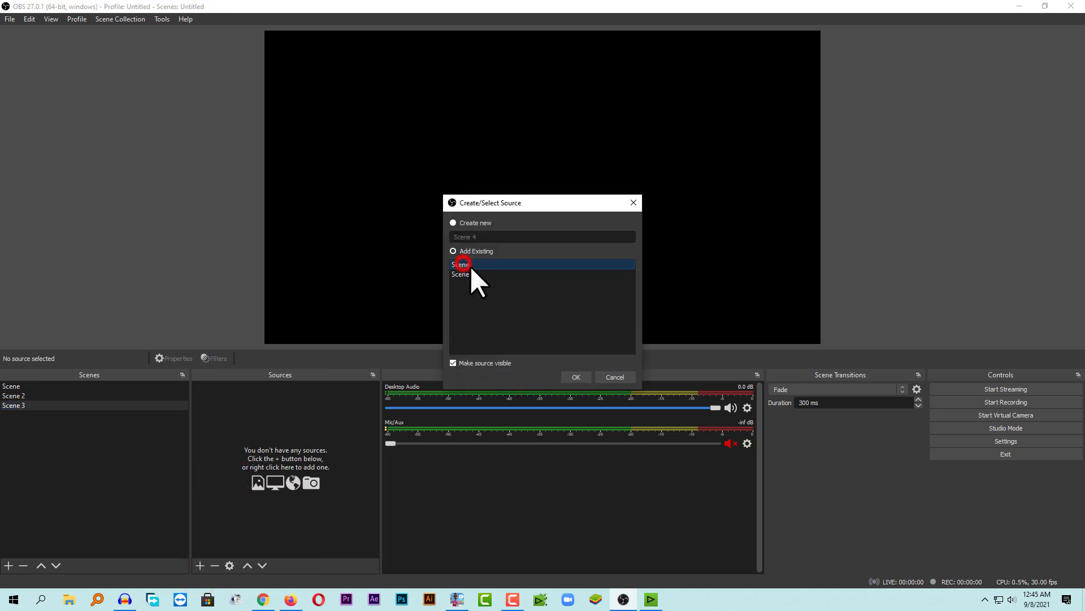
left_click(573, 381)
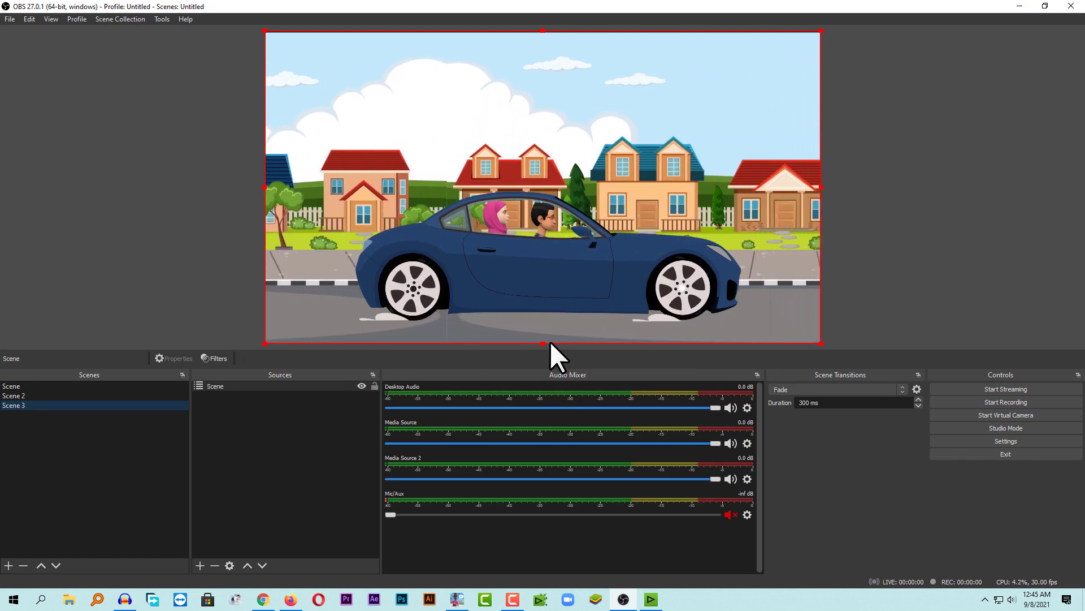
Enlarge the nested Scene source in Scene 3 to a close-up and center the car window with both characters.
left_click_drag(541, 343, 577, 492)
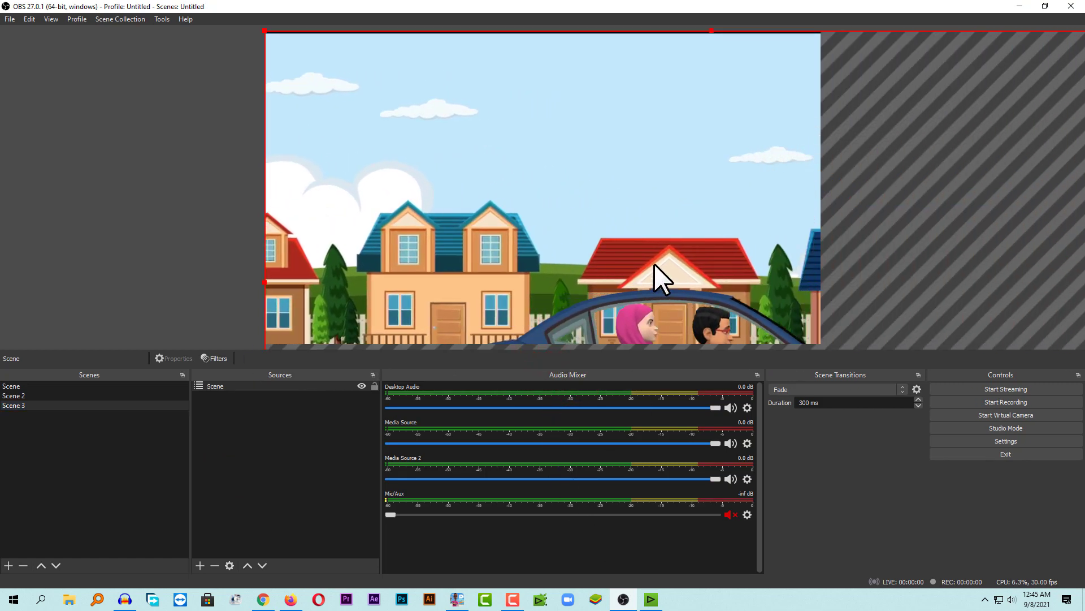
left_click_drag(659, 281, 517, 198)
left_click_drag(1019, 222, 1082, 240)
left_click_drag(745, 259, 640, 194)
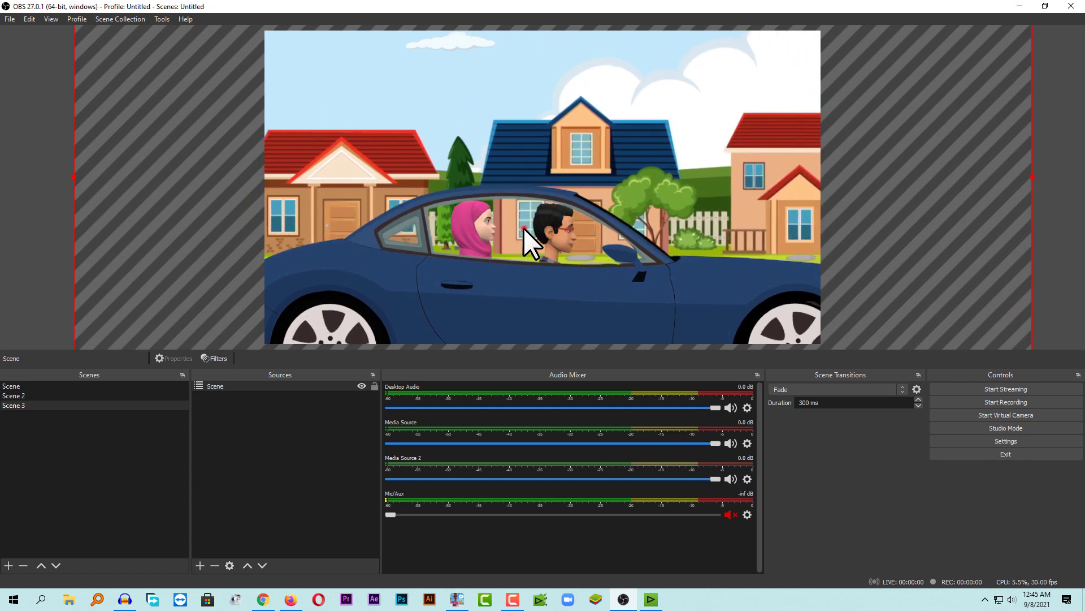
left_click(523, 228, "ctrl")
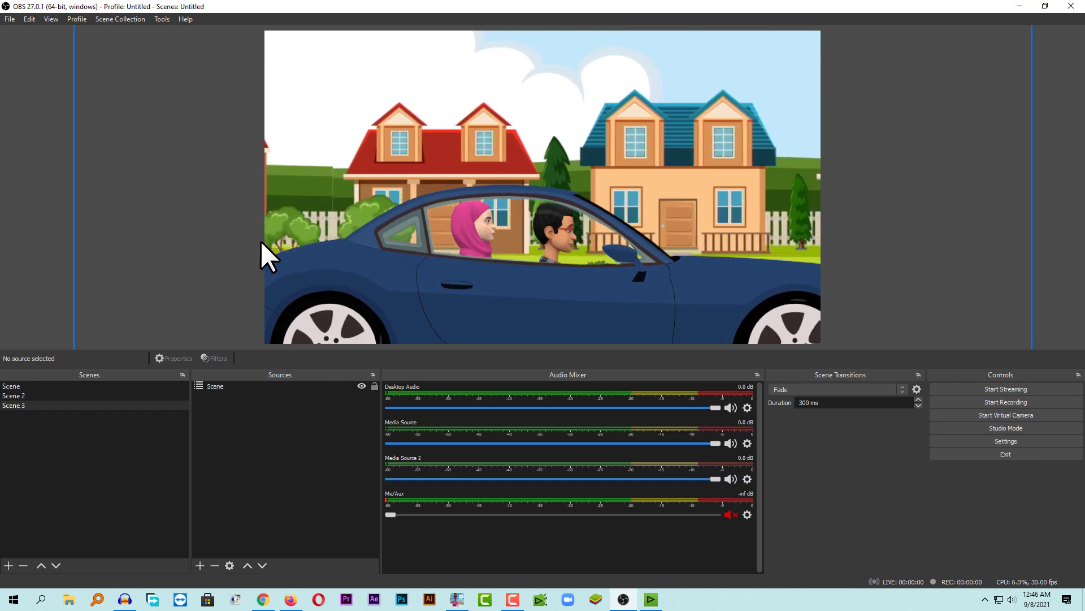
Start recording in OBS, play the character animation in Plotagon, and return to OBS.
left_click(990, 401)
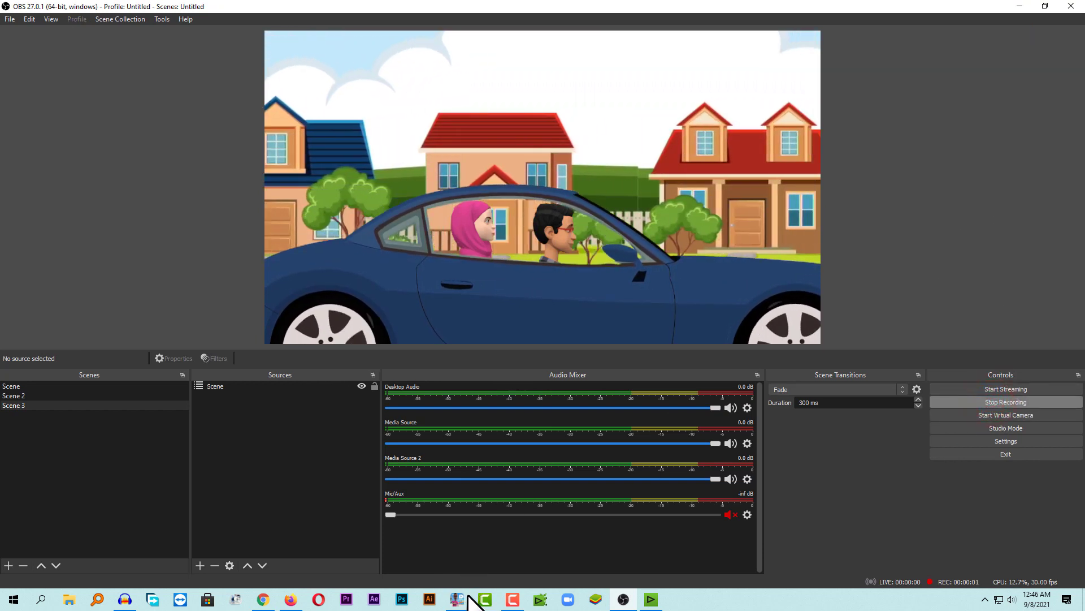
left_click(457, 599)
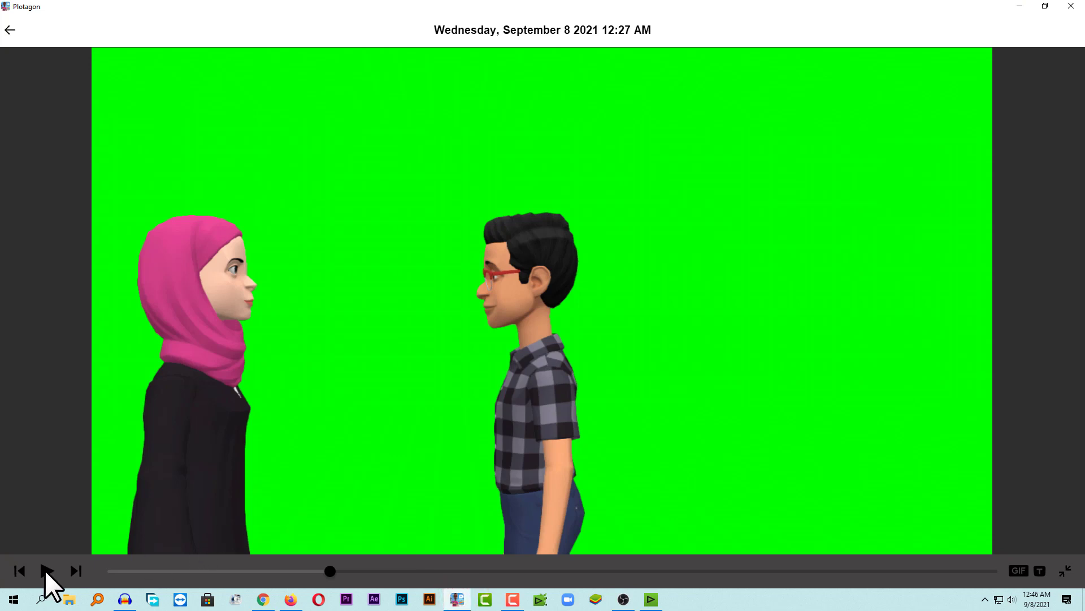
left_click(624, 600)
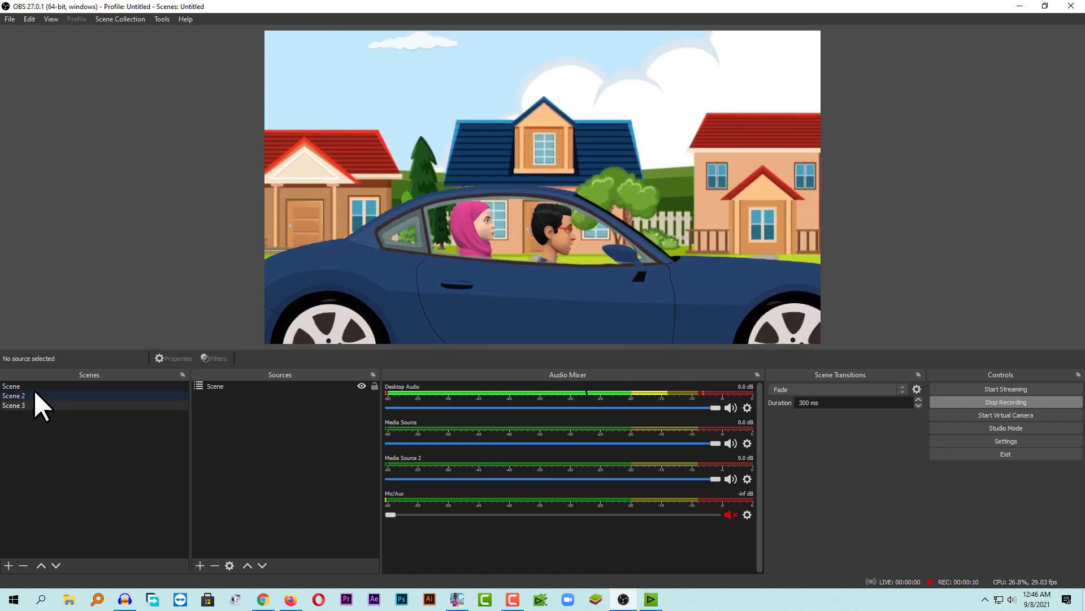
Switch the running recording to Scene, Scene 2, Scene 3 and back to Scene 2 to vary the shots.
left_click(33, 386)
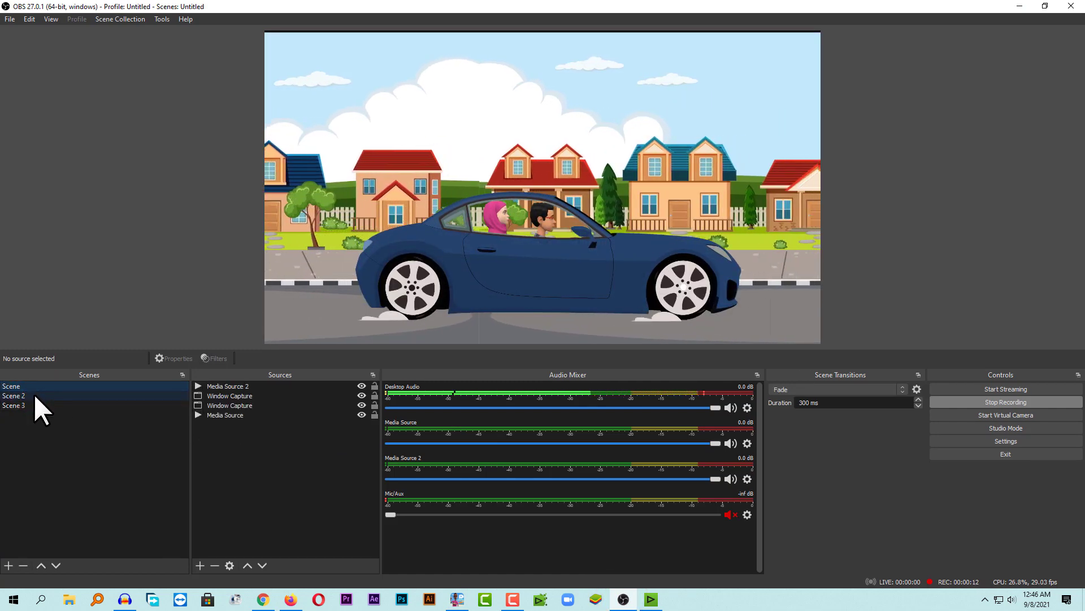
left_click(16, 395)
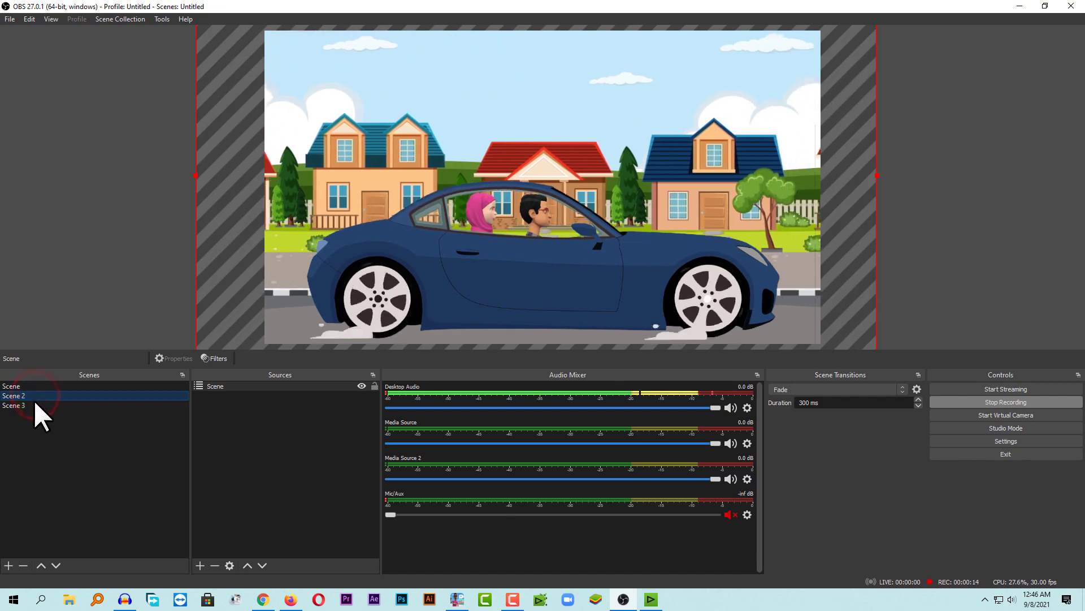
left_click(32, 405)
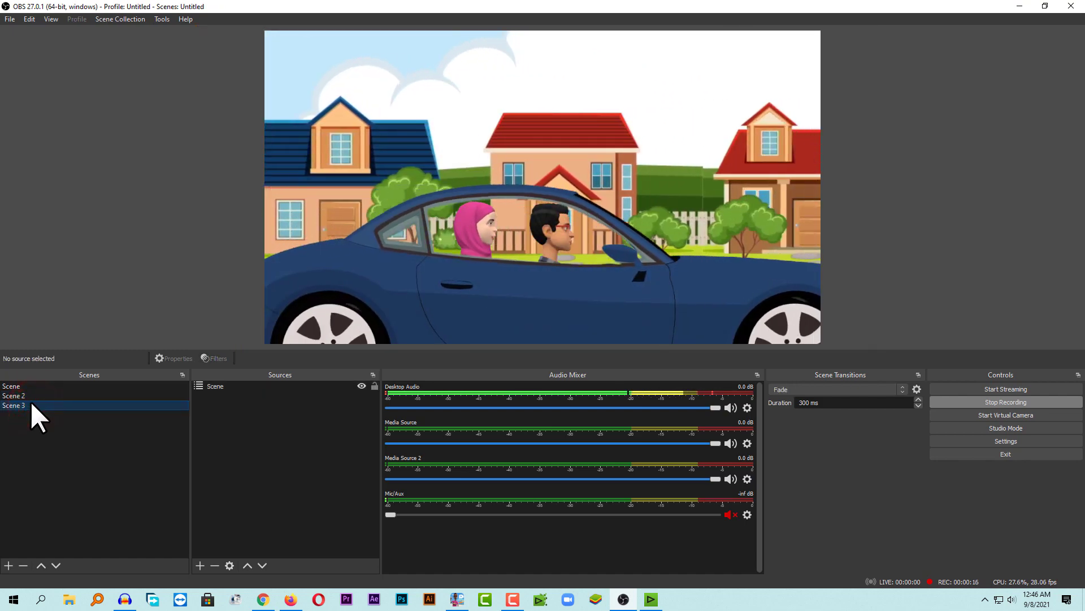
left_click(26, 395)
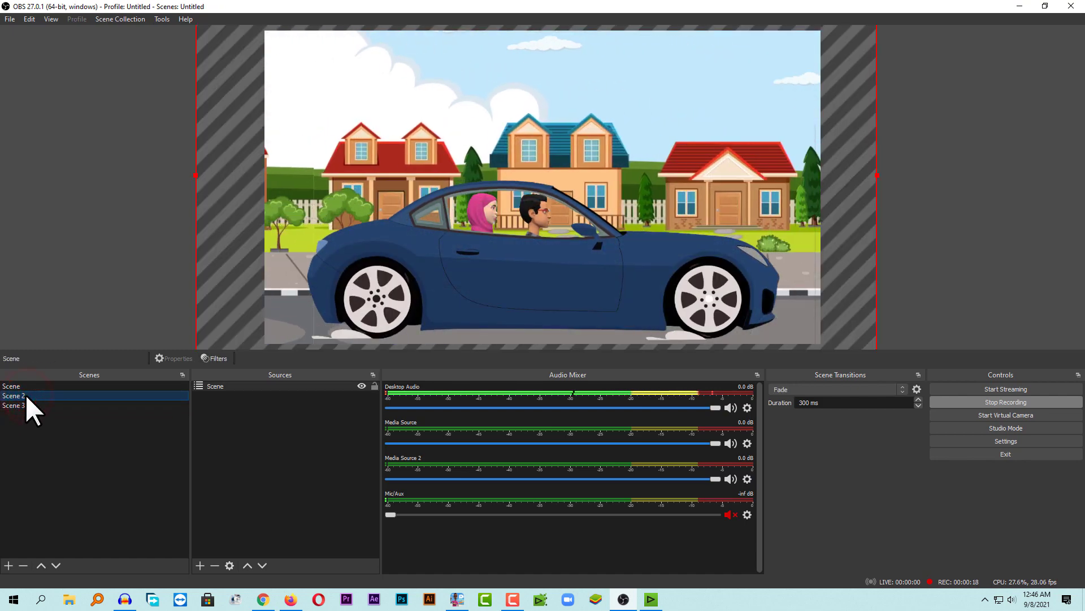
Switch the running recording to Scene, Scene 3, Scene 2 and back to Scene, and stop recording.
left_click(23, 385)
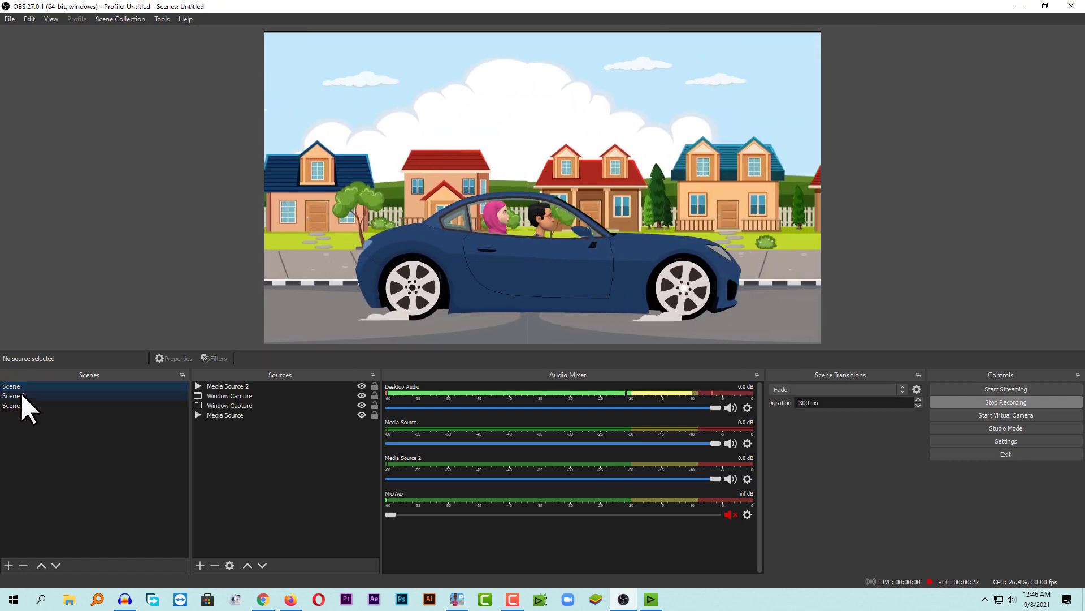
left_click(20, 405)
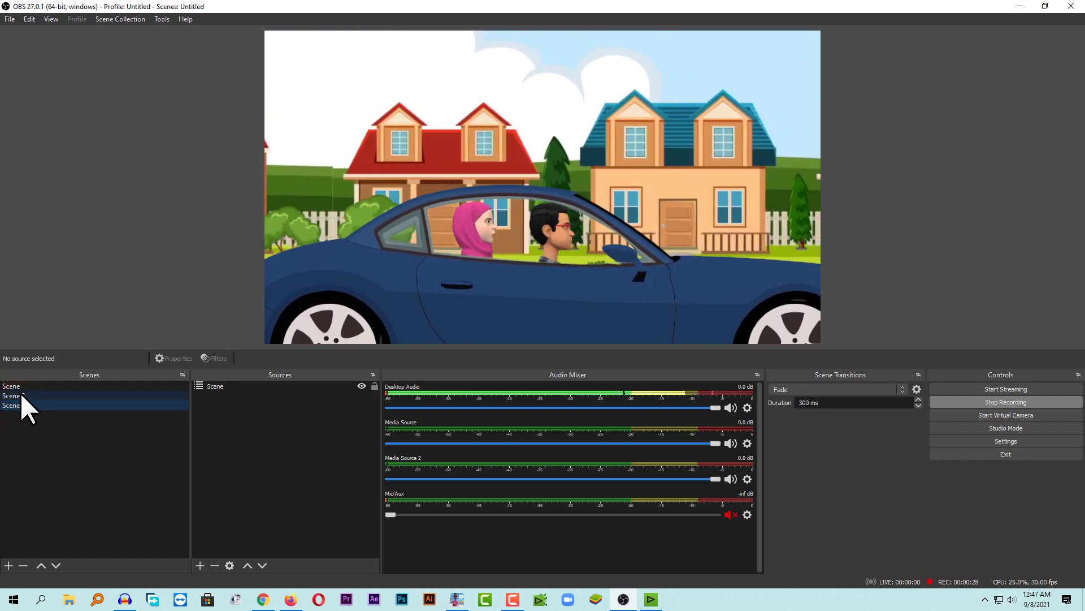
left_click(19, 393)
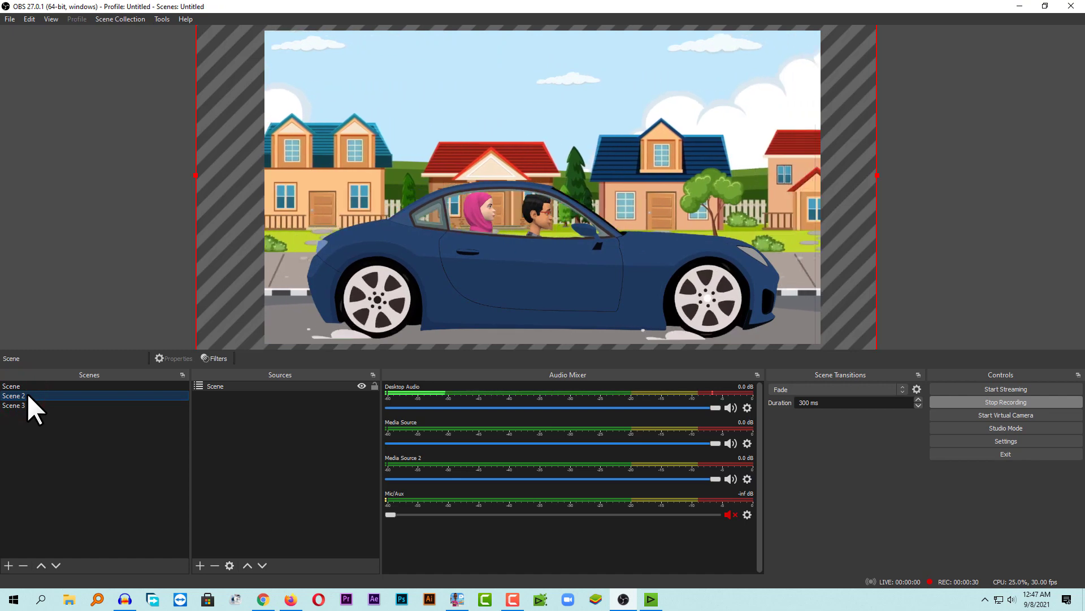
left_click(25, 385)
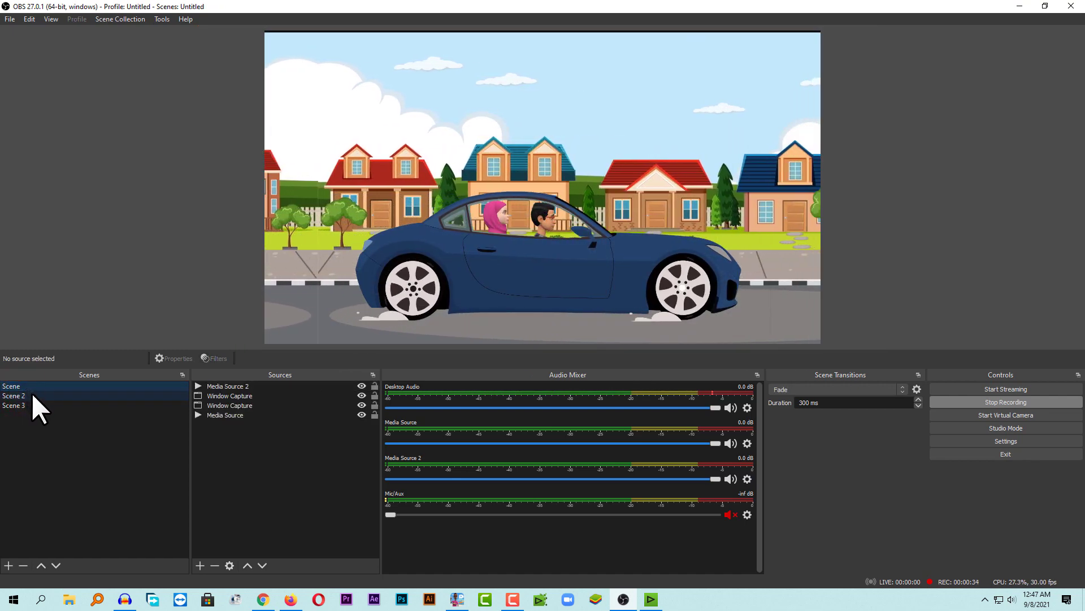
left_click(993, 400)
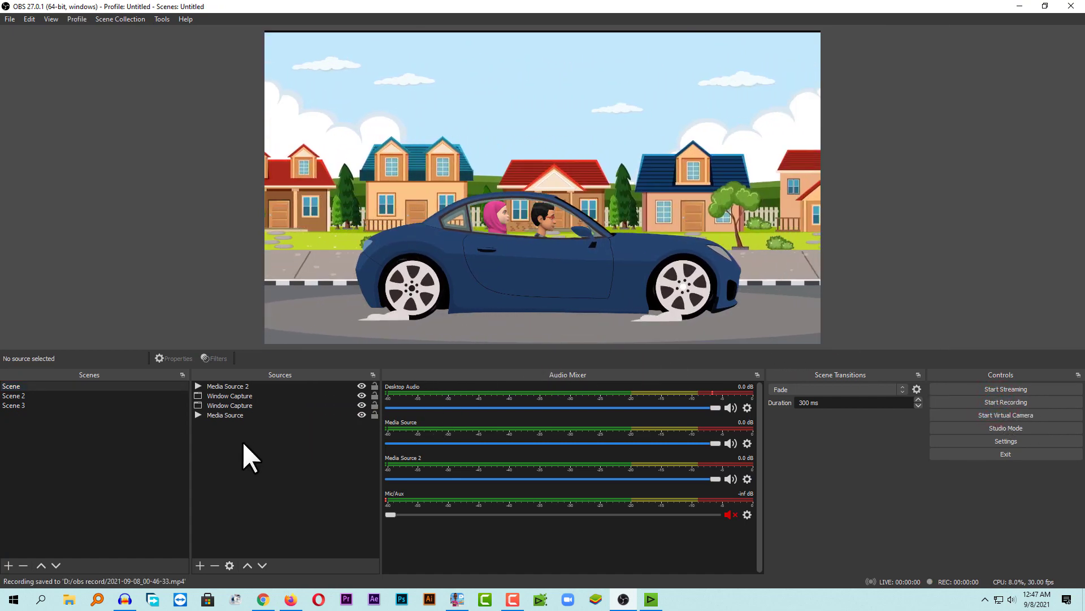
Minimize the open windows and play the recorded video 2021-09-08_00-46-33.mp4 from the obs record folder on drive D in full screen.
left_click(1018, 6)
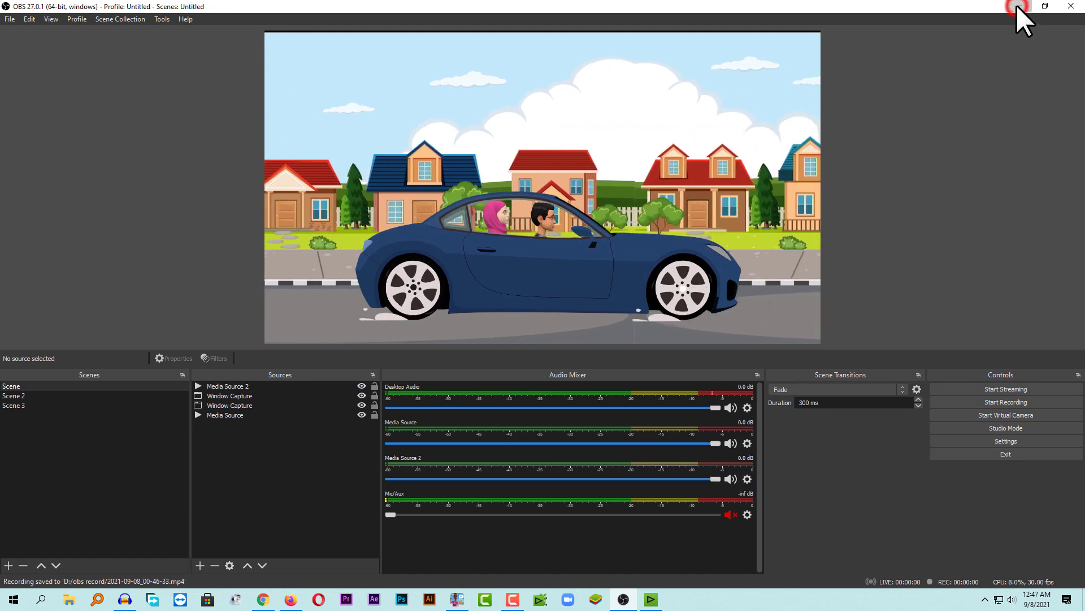
left_click(1015, 7)
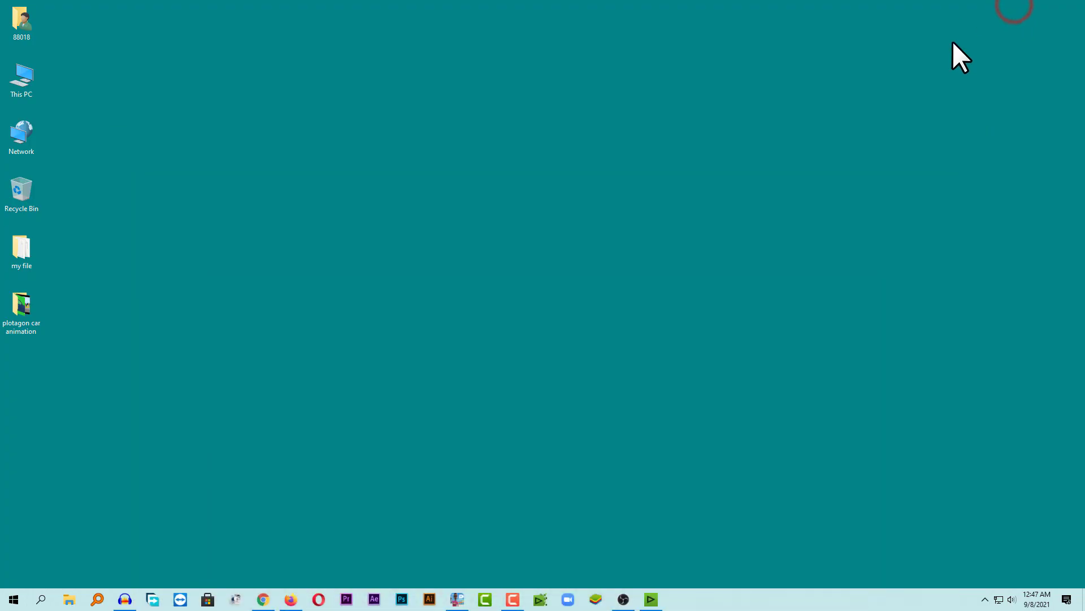
double_click(21, 79)
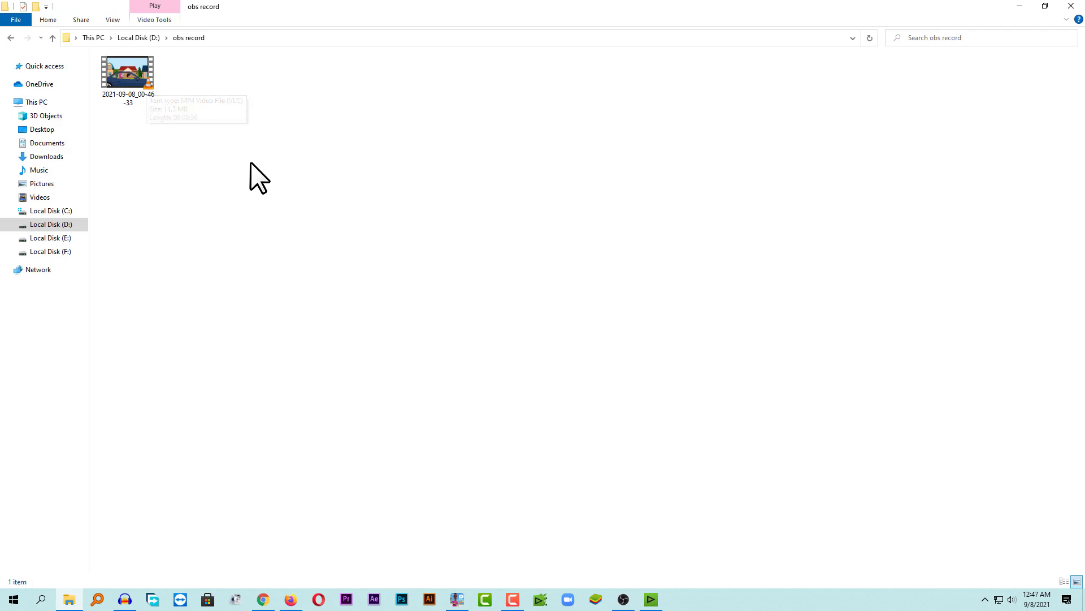
double_click(138, 74)
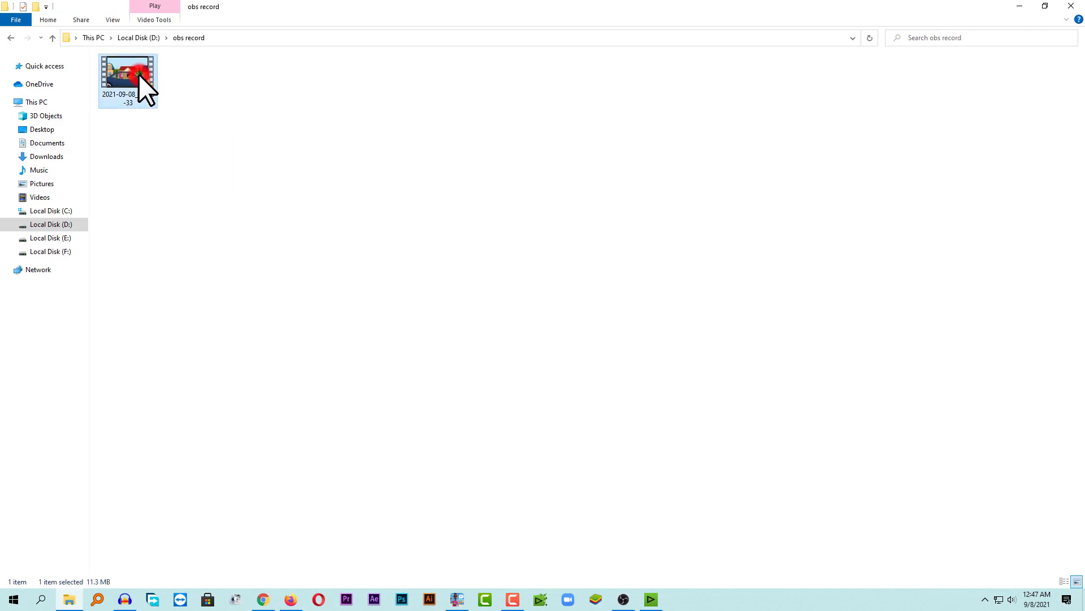
double_click(491, 234)
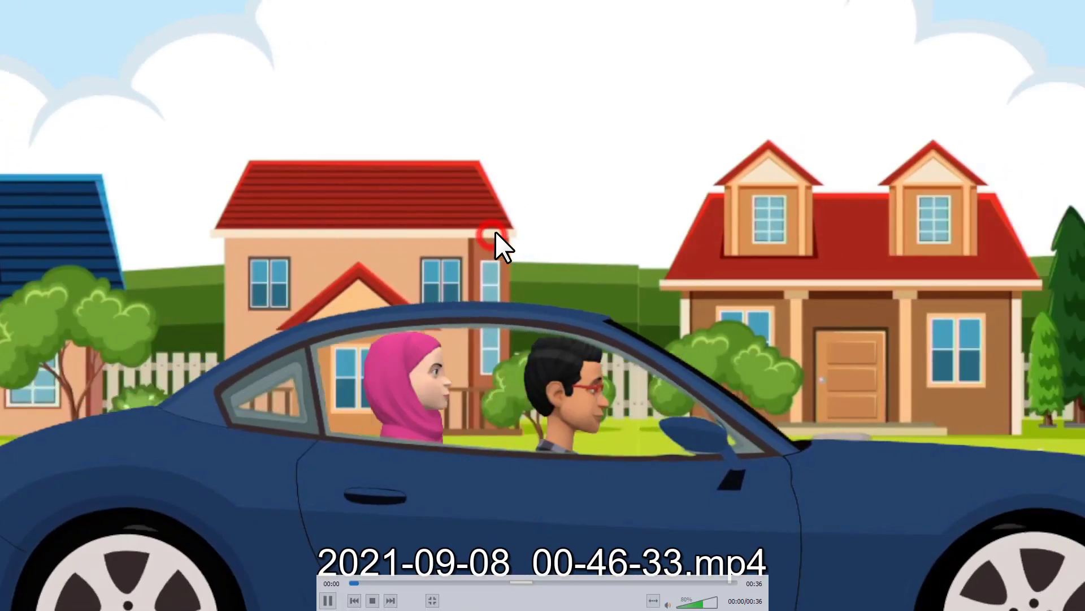